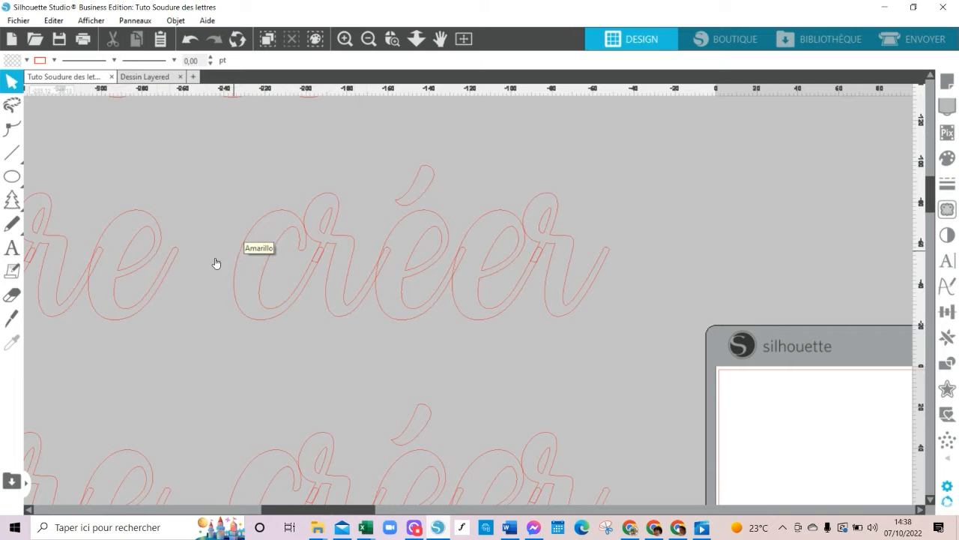
- Add the text "J'adore créer" on the upper part of the cutting mat
click(464, 39)
click(12, 247)
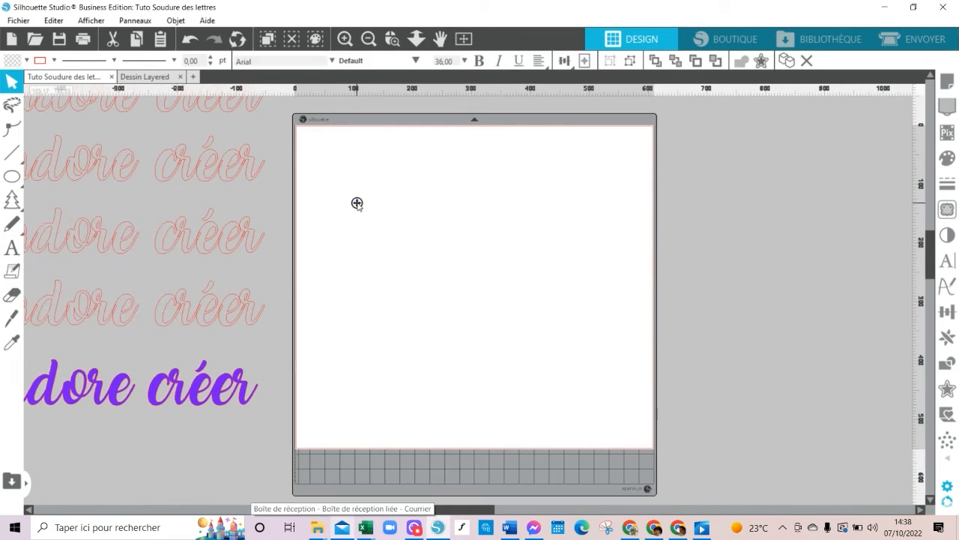
click(357, 203)
text(adore créer)
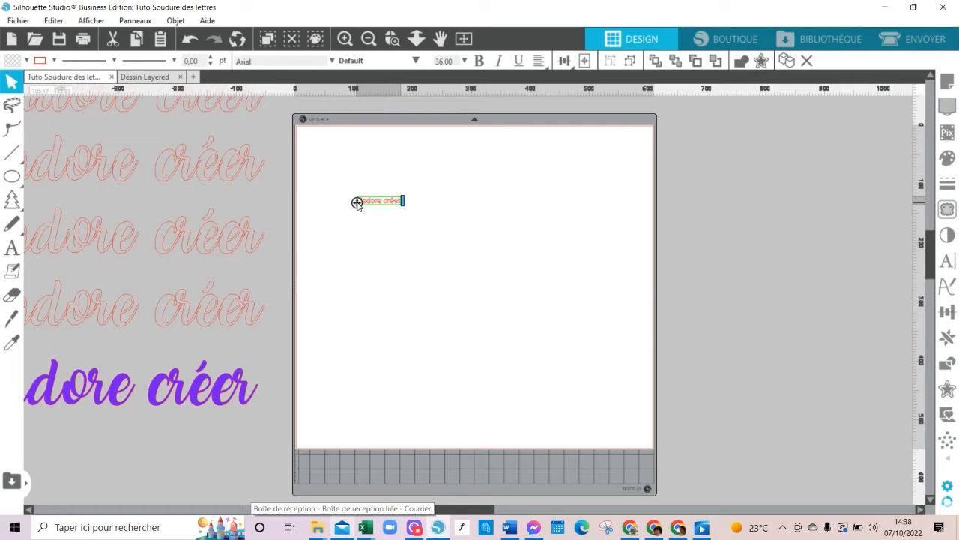
click(373, 211)
- Enlarge the new text to about 576 mm wide and align it near the mat's left edge
click(380, 202)
drag(403, 209, 616, 385)
drag(353, 255, 306, 297)
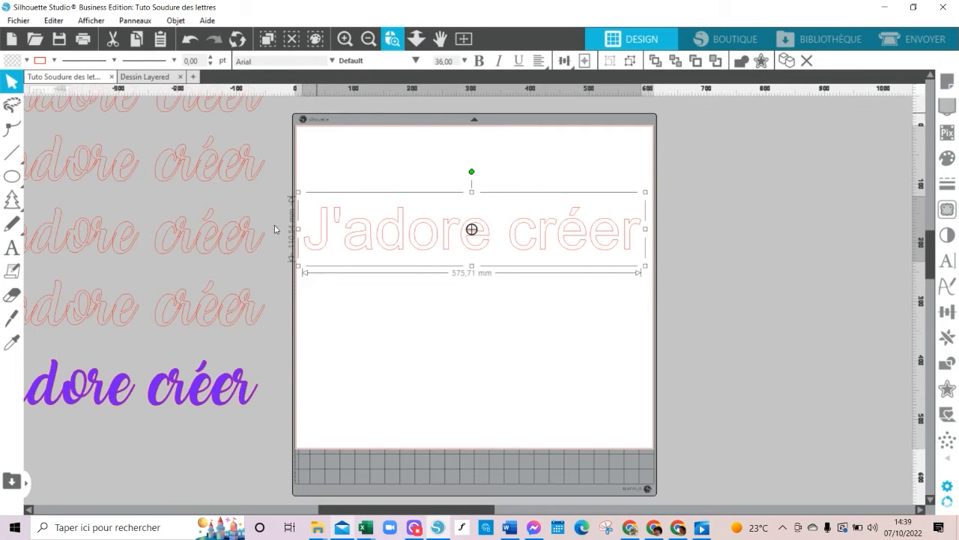
- Narrow the text frame on the mat until the letters wrap, and widen it again to about 588 mm
right_click(470, 249)
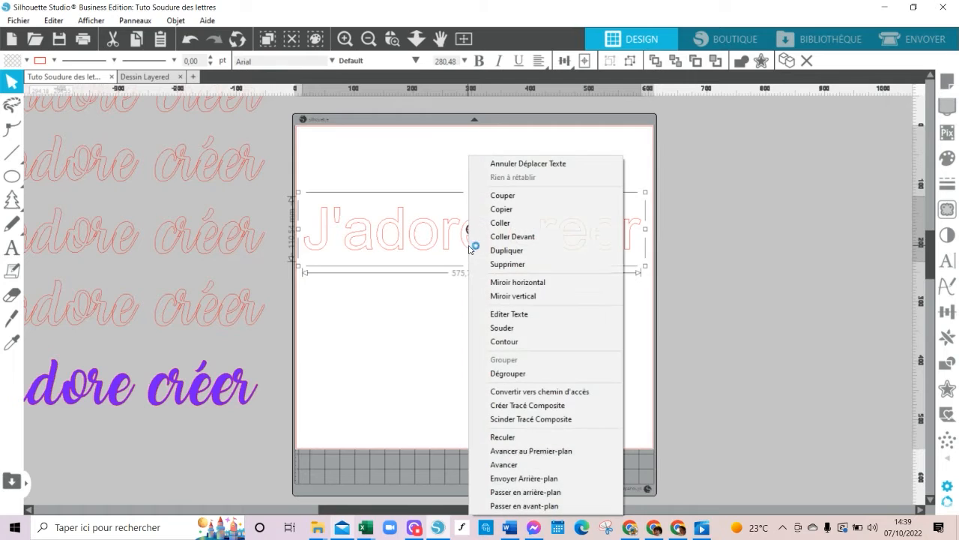
click(548, 316)
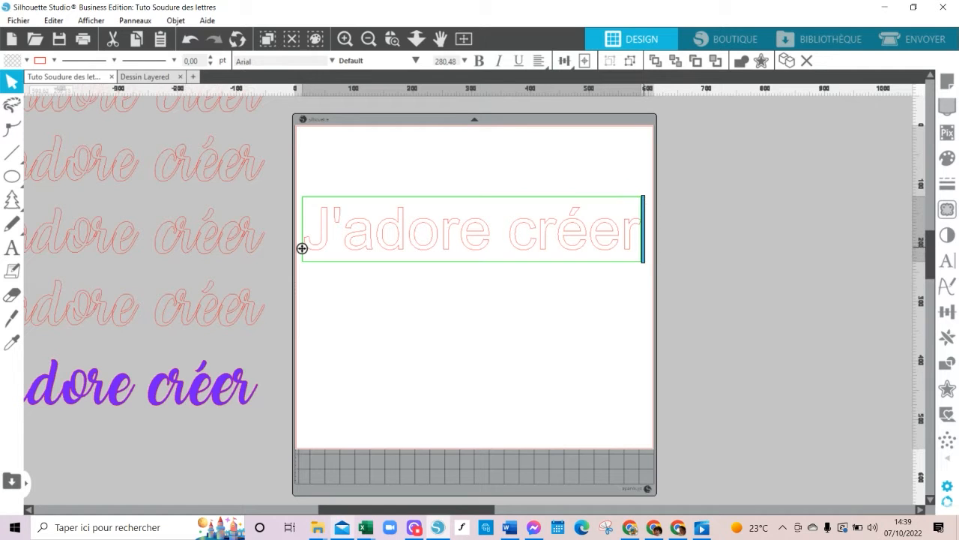
drag(642, 229, 346, 279)
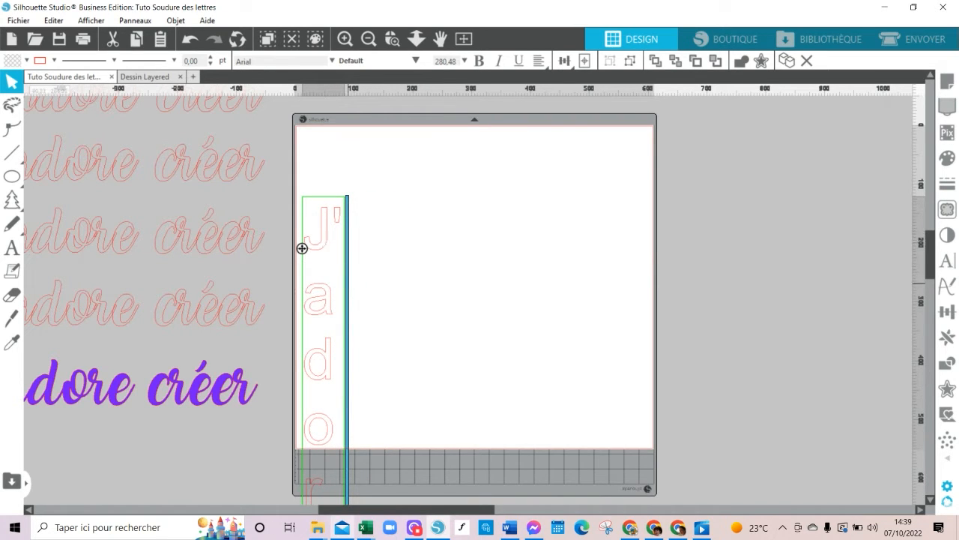
drag(346, 244, 649, 228)
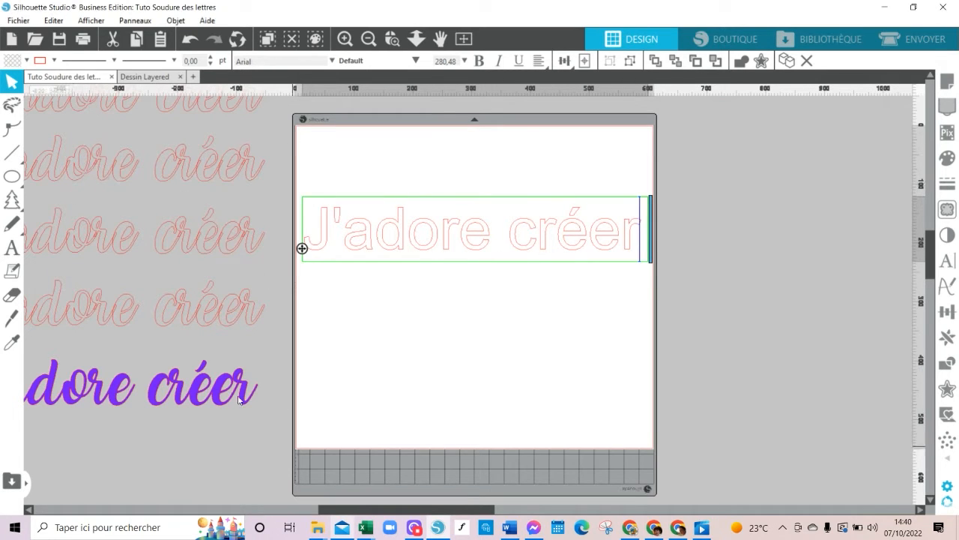
- Duplicate the purple "J'adore créer" below itself, remove the original's fill and compare its outlines with the phrase above
click(201, 405)
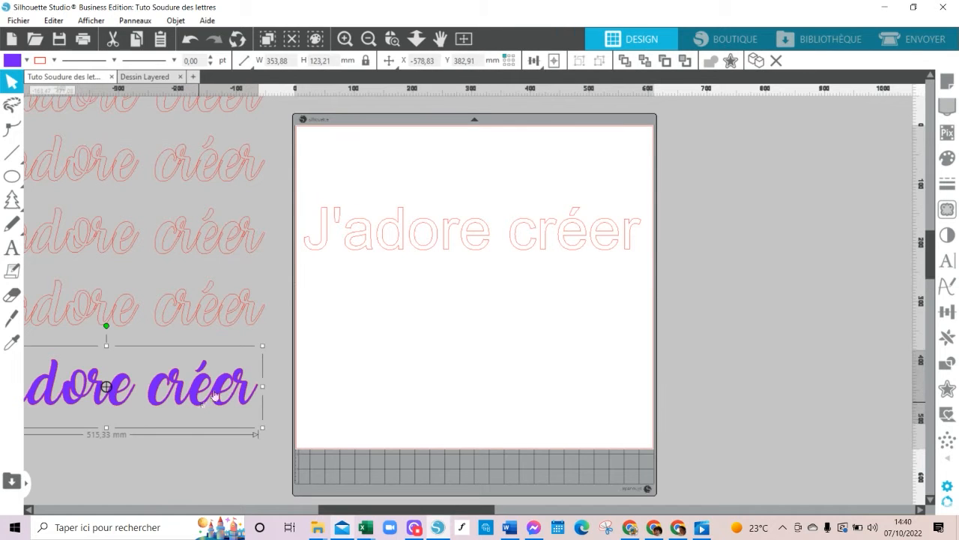
drag(324, 511, 238, 515)
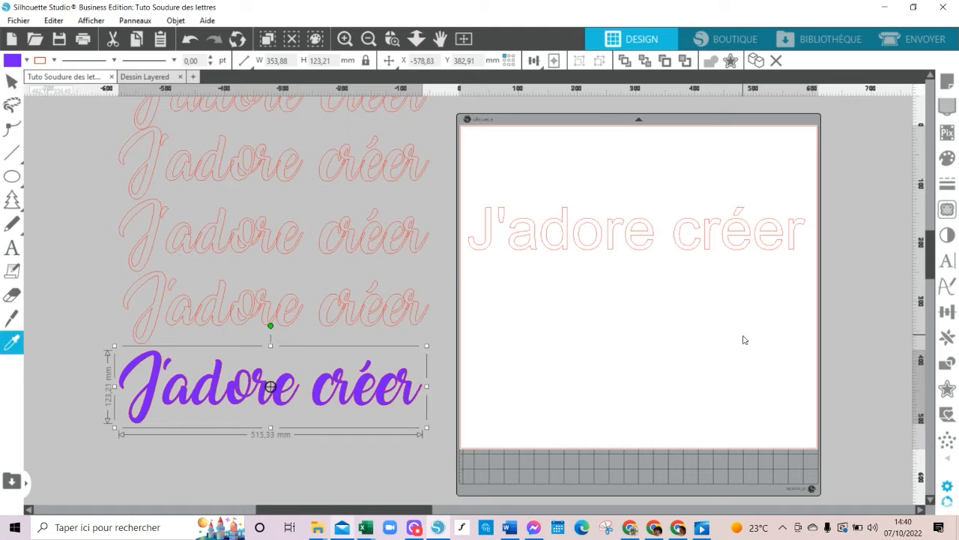
key(ctrl+d)
click(27, 60)
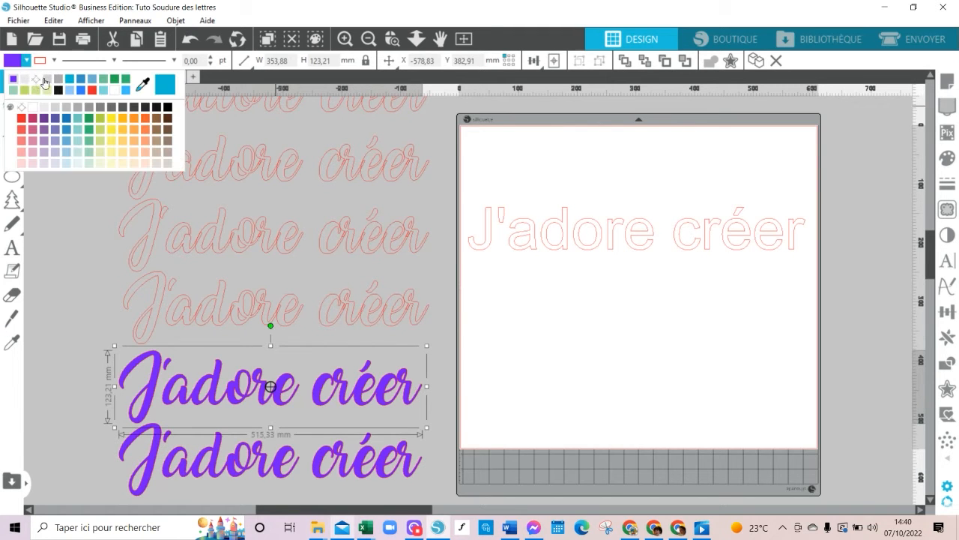
click(11, 78)
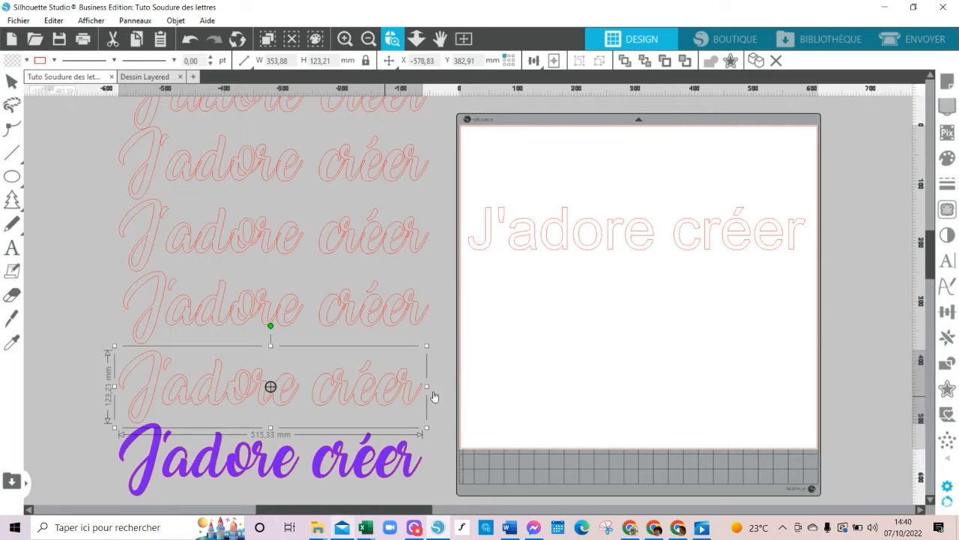
scroll(428, 396, up, 5)
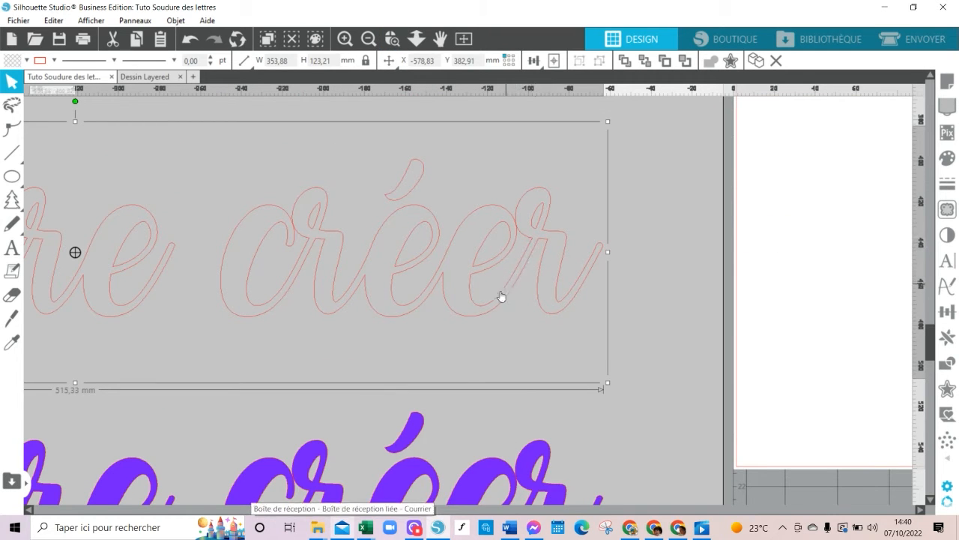
scroll(524, 248, up, 5)
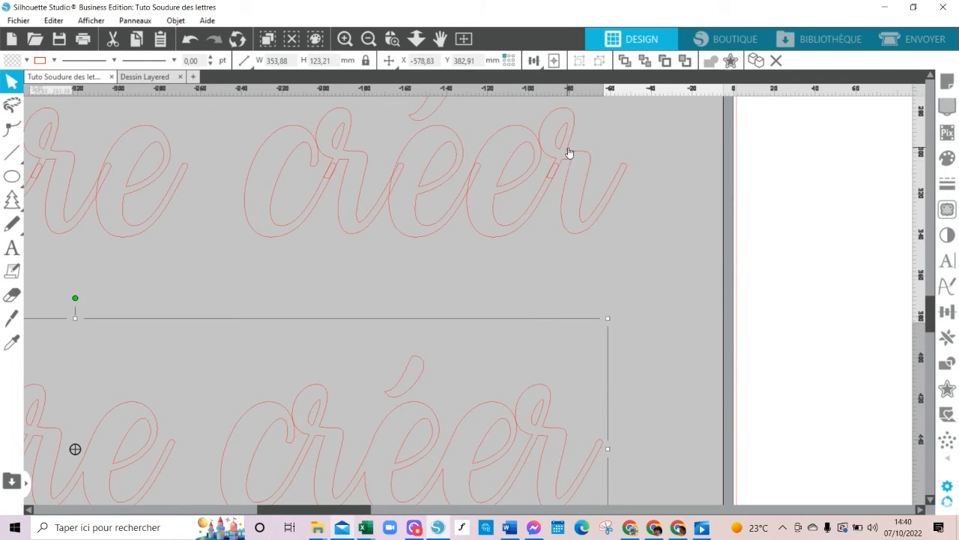
scroll(570, 152, down, 5)
- Change the font of the whole "J'adore créer" text on the mat to Amarillo
click(464, 39)
click(464, 248)
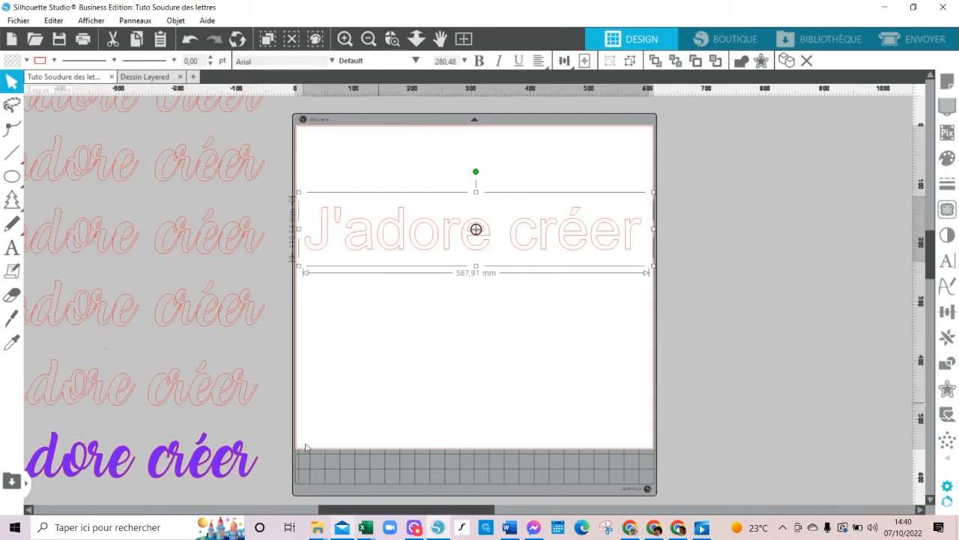
double_click(481, 251)
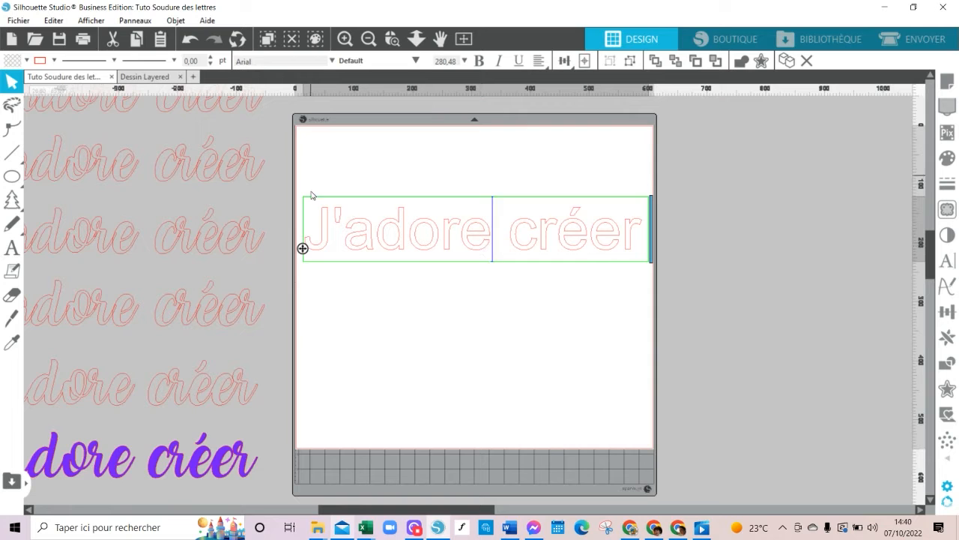
right_click(596, 217)
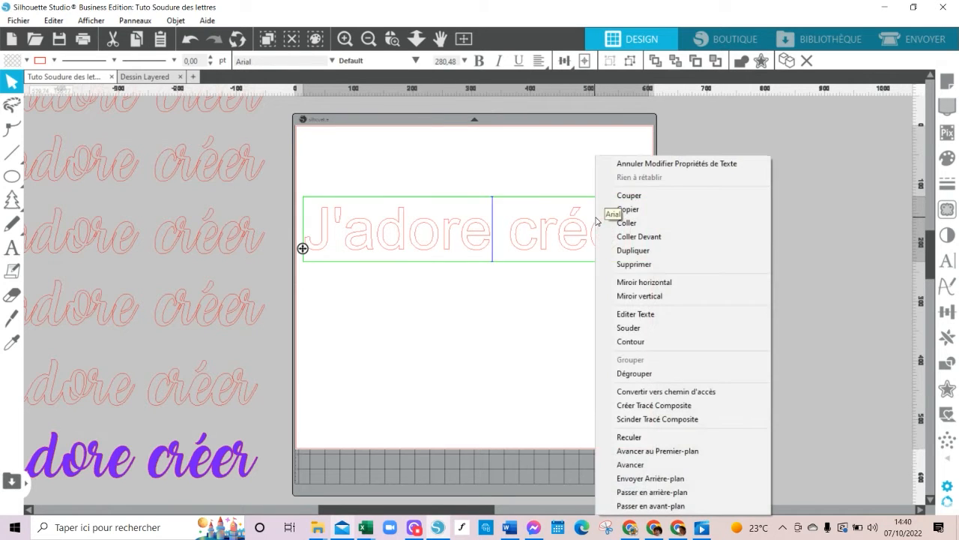
click(621, 315)
drag(637, 227, 316, 232)
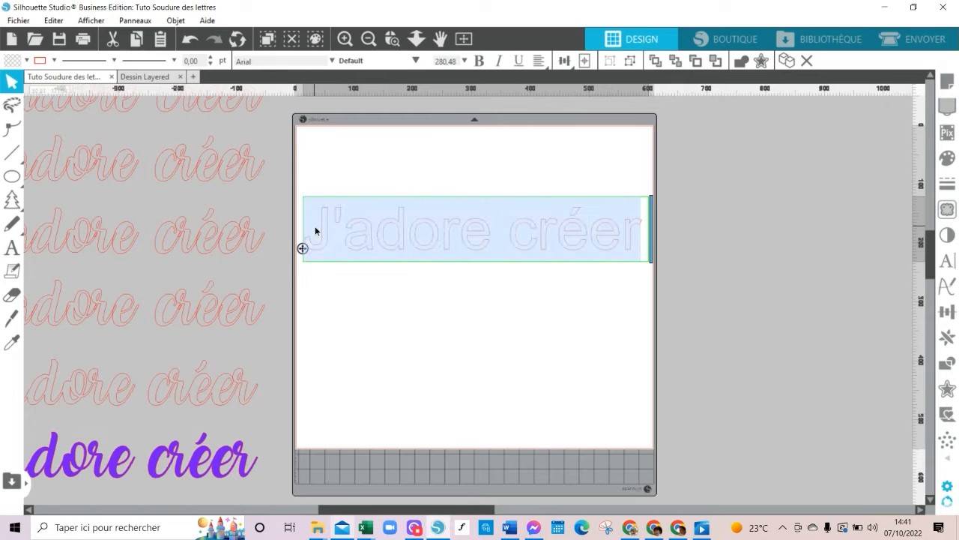
click(332, 60)
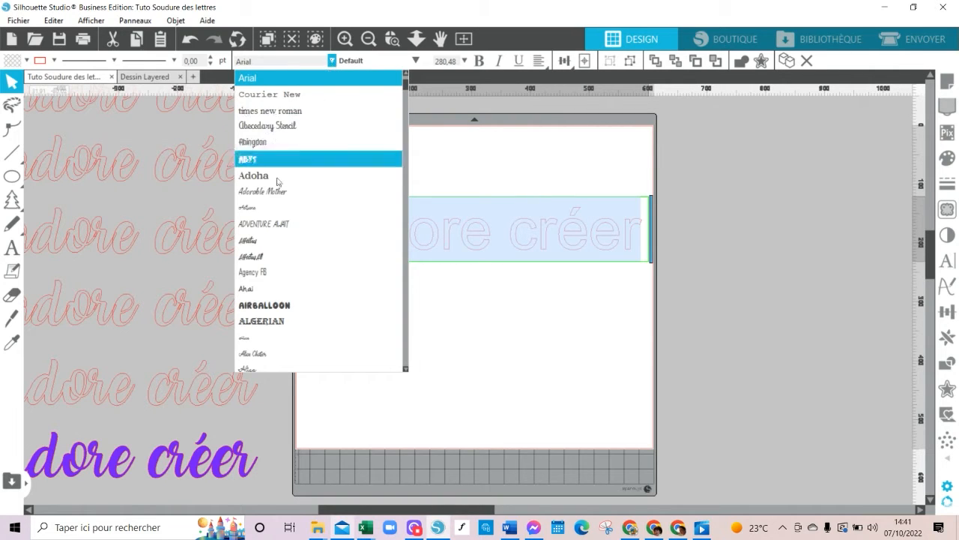
scroll(286, 219, up, 2)
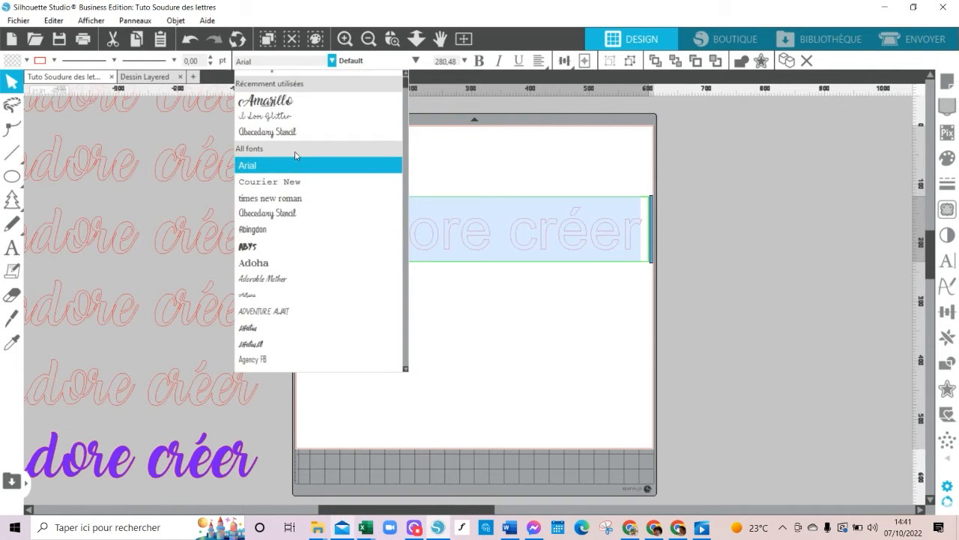
click(289, 108)
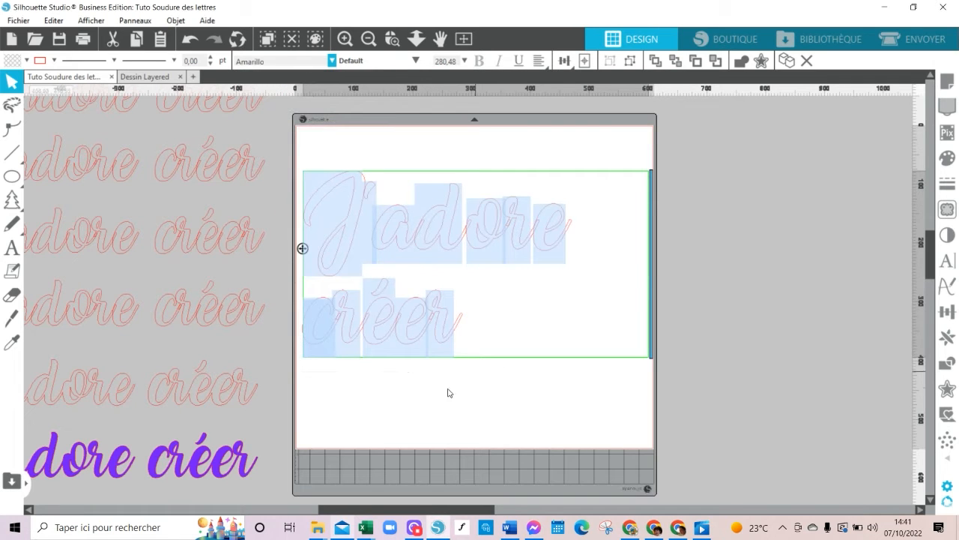
- Widen the text frame to about 810 mm so the phrase fits on one line, and place a duplicate above the mat
drag(651, 225, 774, 219)
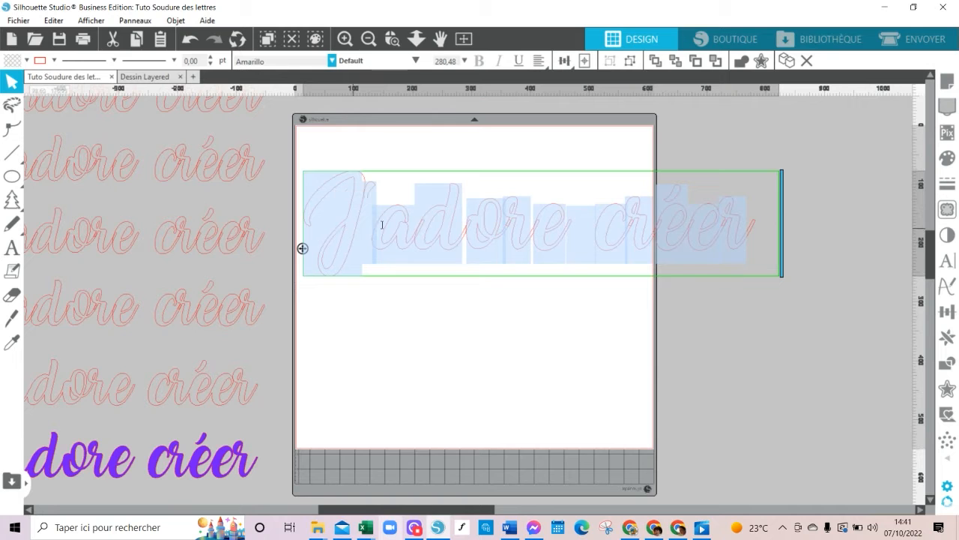
click(442, 355)
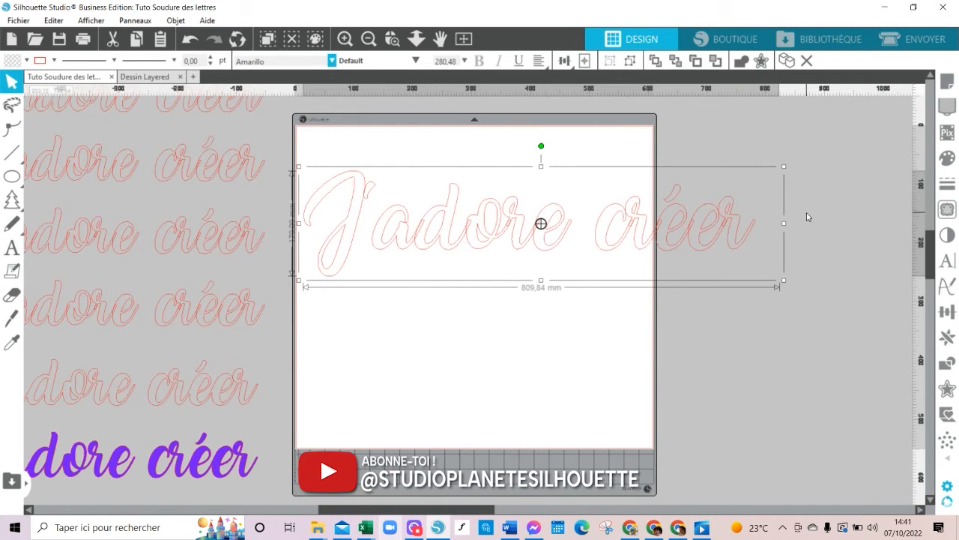
key(ctrl+Up)
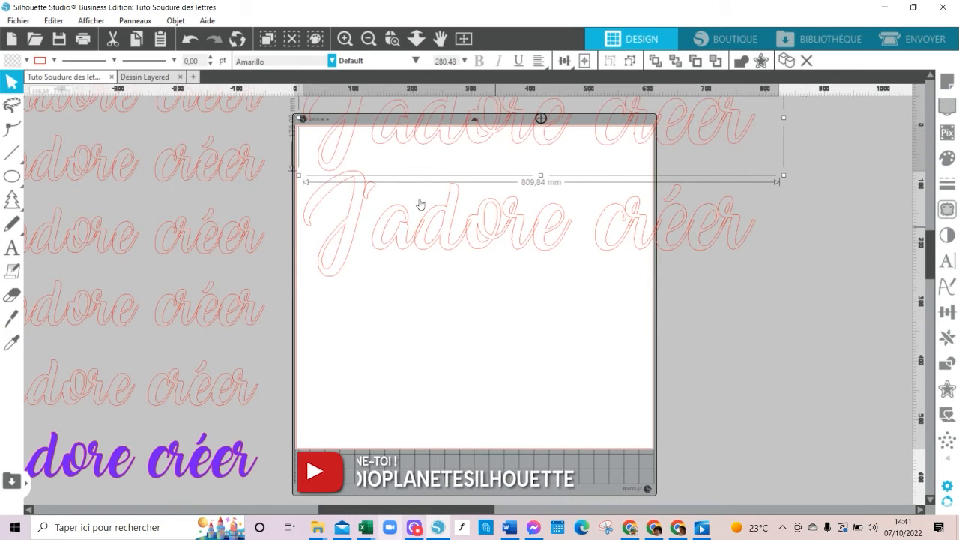
drag(481, 143, 482, 84)
- Ungroup the "J'adore créer" text on the mat into separate letters
click(421, 284)
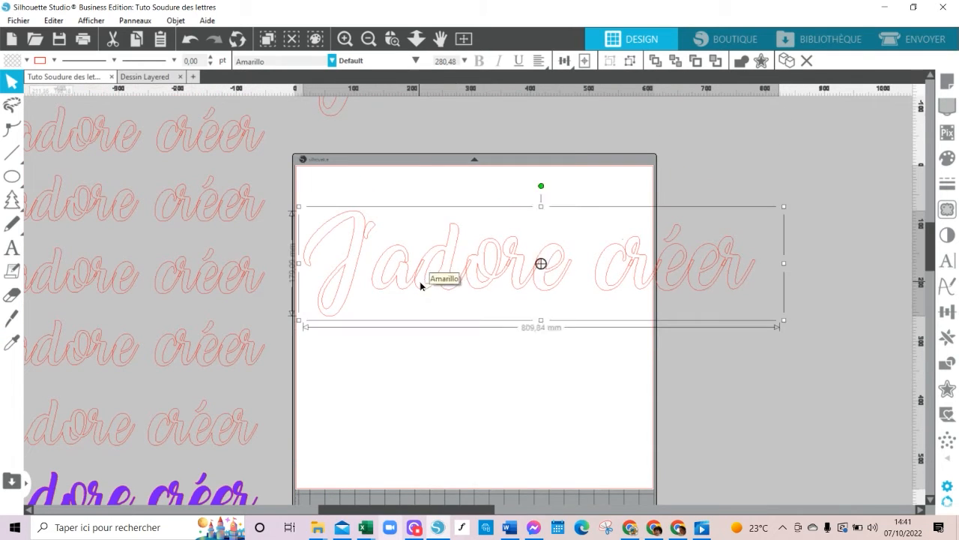
right_click(420, 285)
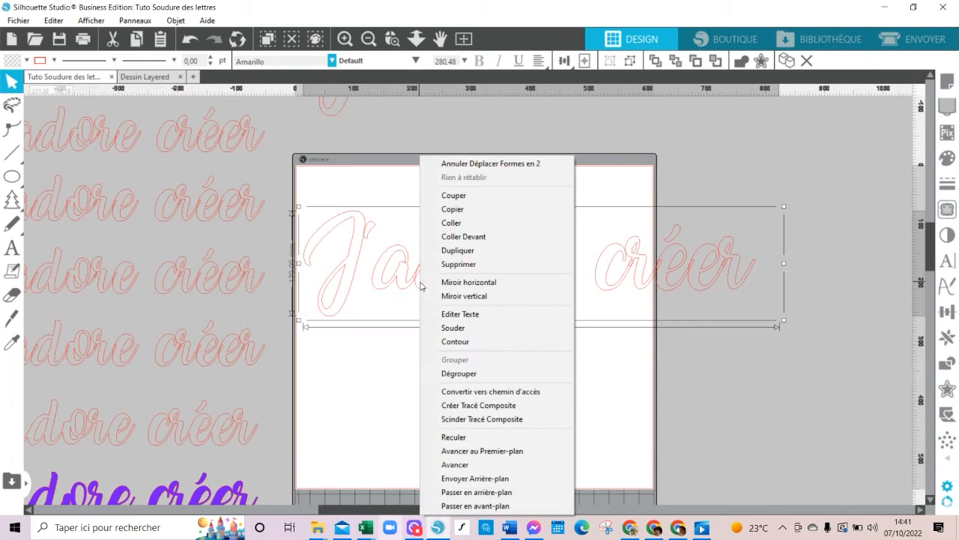
click(457, 374)
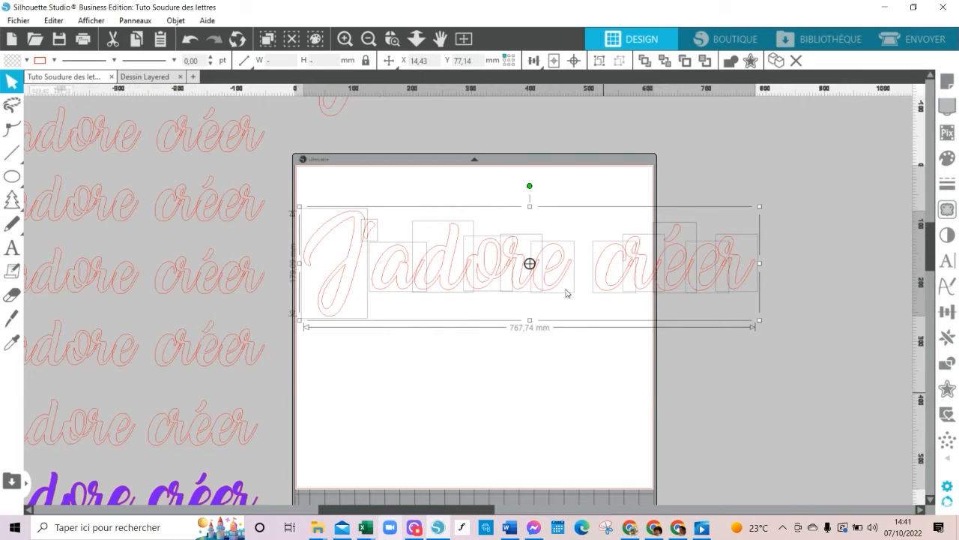
right_click(491, 383)
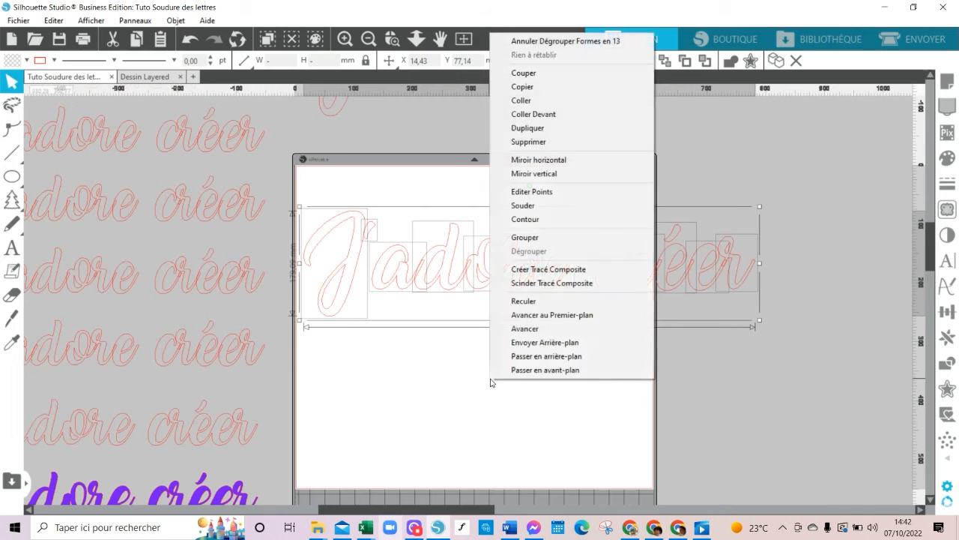
click(573, 268)
- Nudge the J and its apostrophe together about 9 mm right, closer to the letter a
click(323, 240)
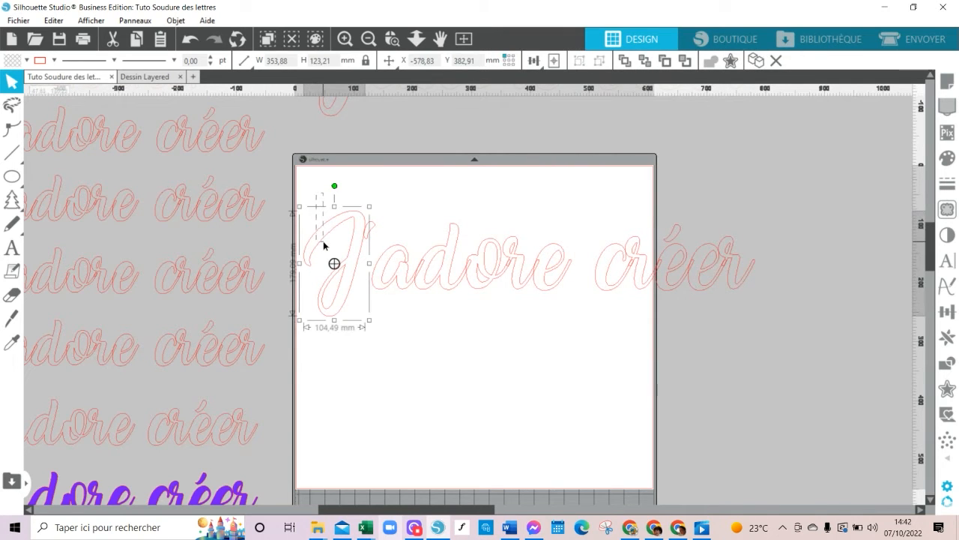
shift+click(347, 259)
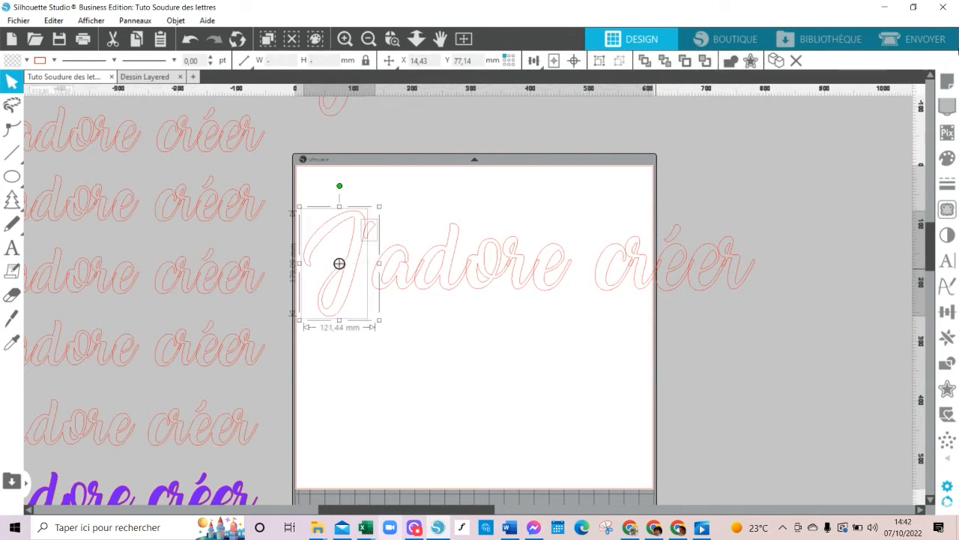
key(Right)
key(Right)
key(Right)
key(Right)
key(Right)
key(Right)
key(Right)
key(Right)
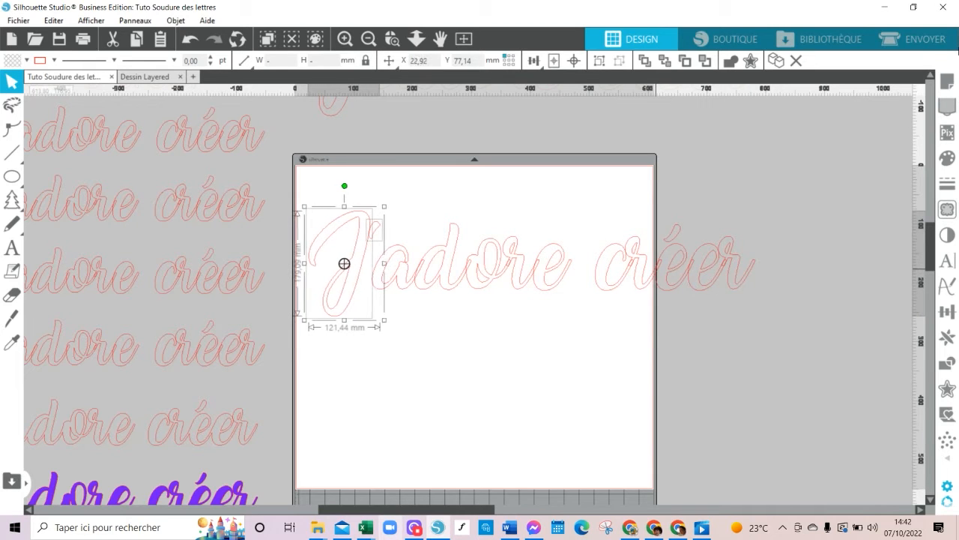
- Nudge the apostrophe alone about 7 mm right to separate it from the J
click(375, 229)
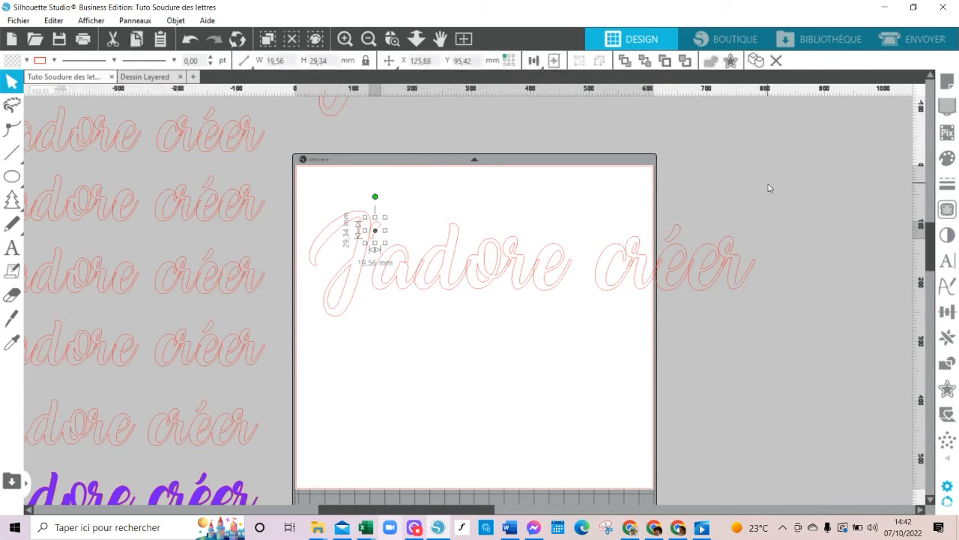
key(Right)
key(Right)
key(Right)
key(Right)
key(Right)
key(Right)
key(Right)
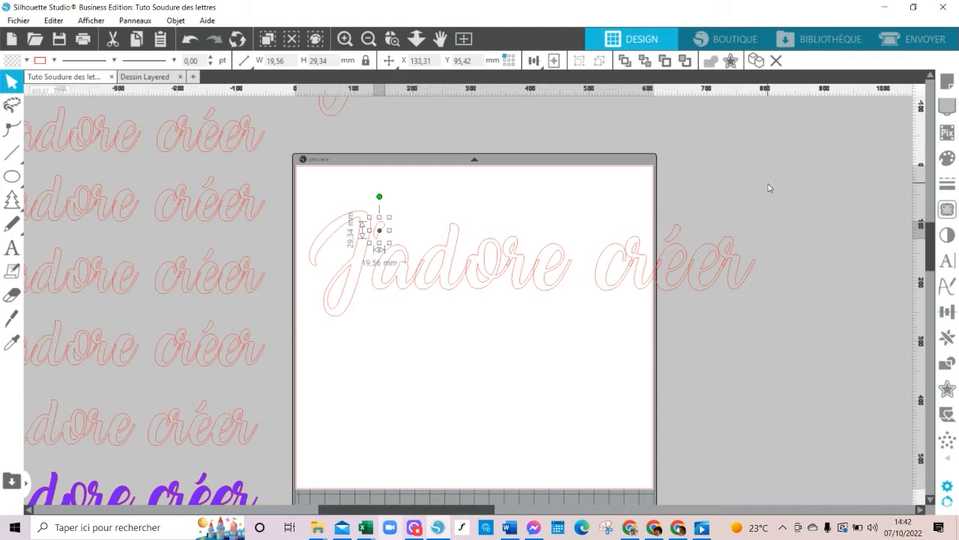
- Nudge all the letters of the word "créer" left to X 500.50 mm, closer to "J'adore"
drag(783, 184, 608, 325)
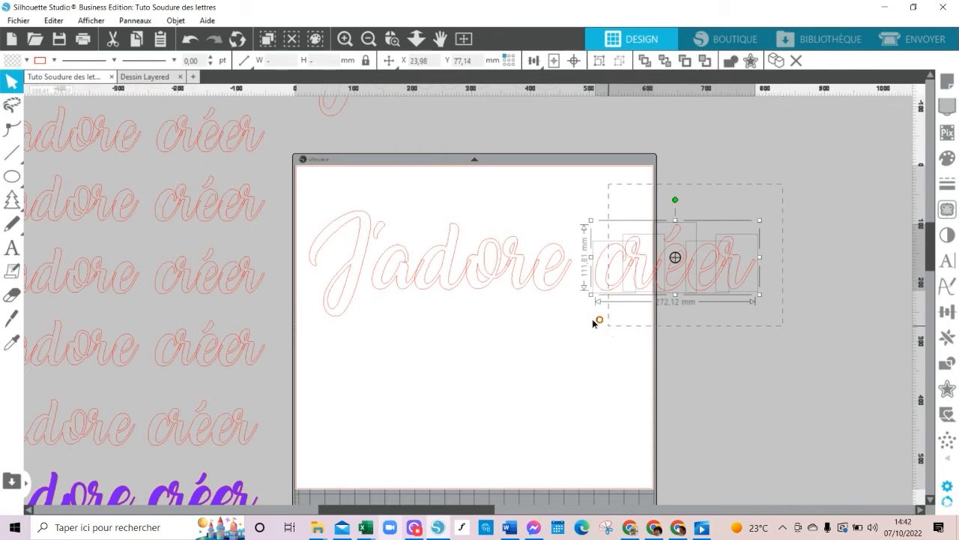
key(Left)
key(Left)
key(Left)
key(Left)
key(Left)
key(Left)
key(Left)
key(Left)
key(Left)
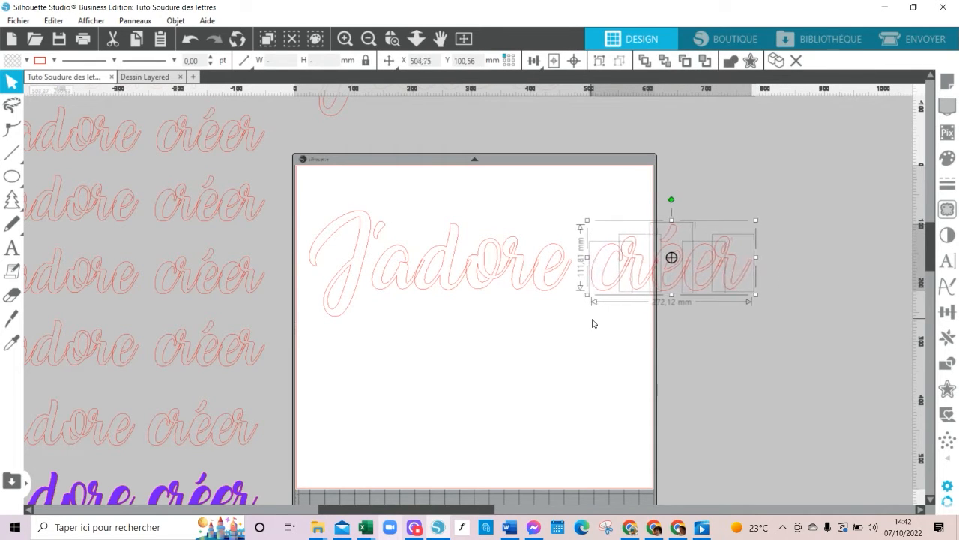
drag(744, 192, 596, 343)
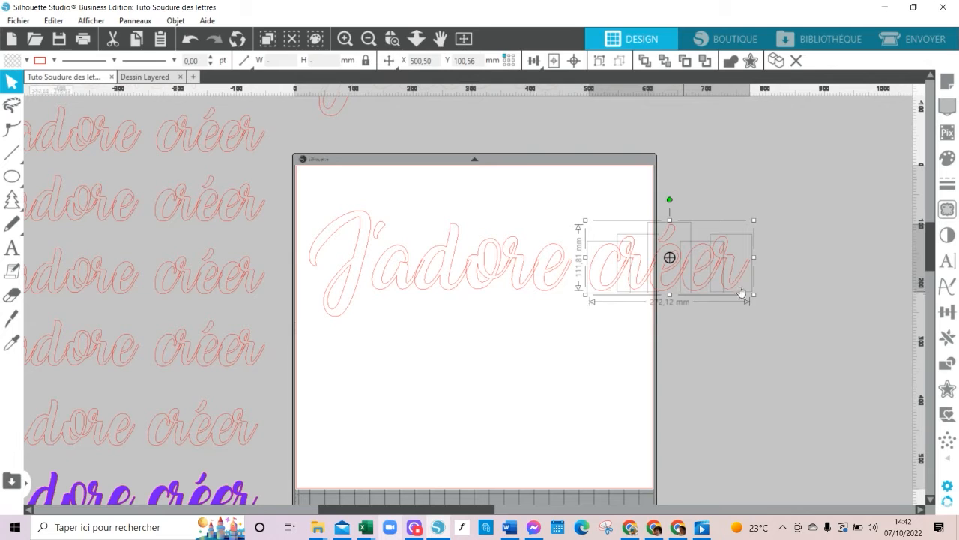
- Move the upper text copy down toward the mat and check the lettering's baseline with a temporary horizontal guide at Y 211 mm
drag(641, 96, 628, 144)
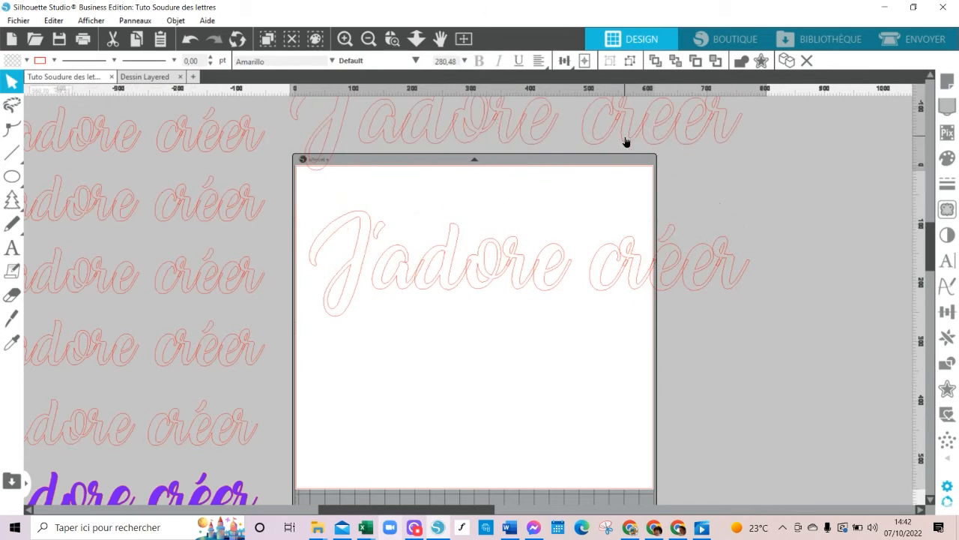
drag(749, 90, 761, 288)
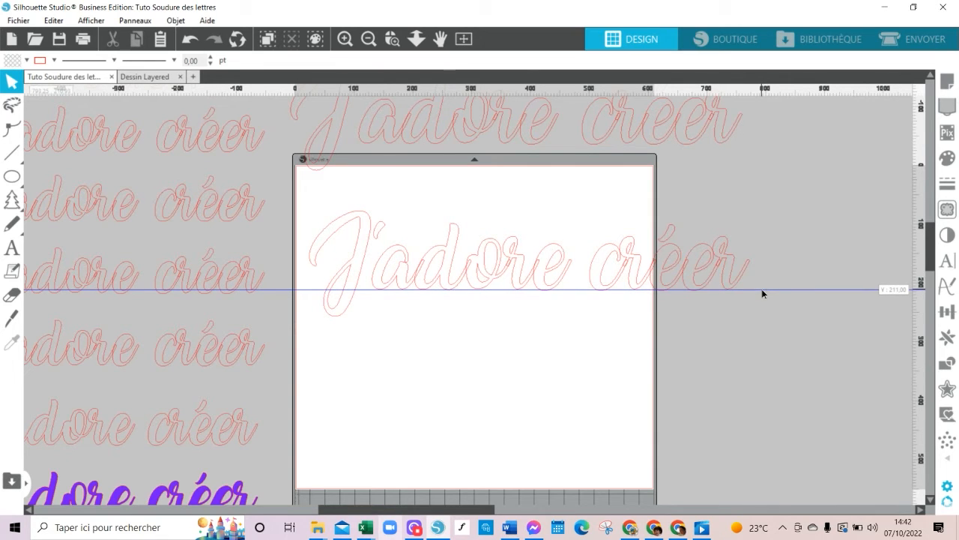
drag(761, 288, 738, 84)
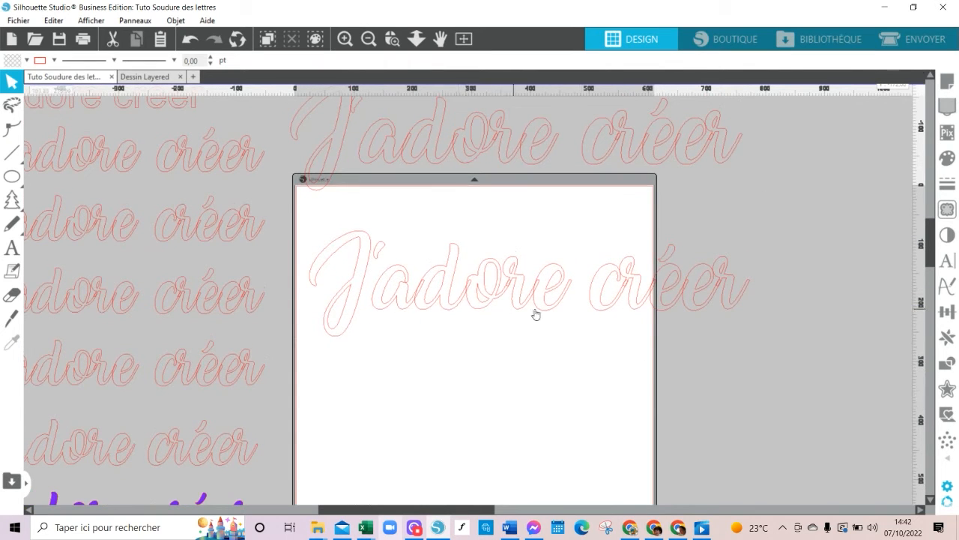
- Nudge the c of "créer" slightly down and left to X 499.44 mm, Y 135.17 mm
click(609, 285)
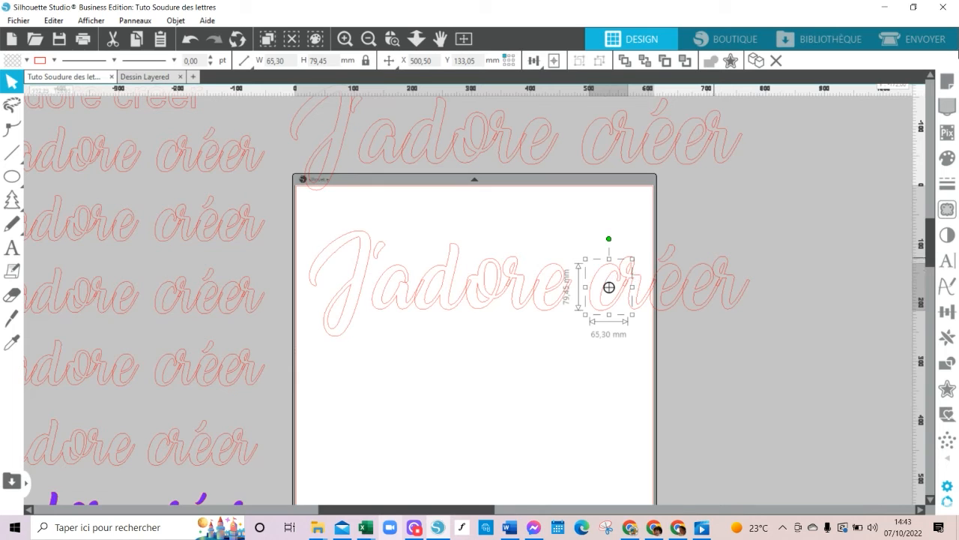
drag(609, 287, 608, 287)
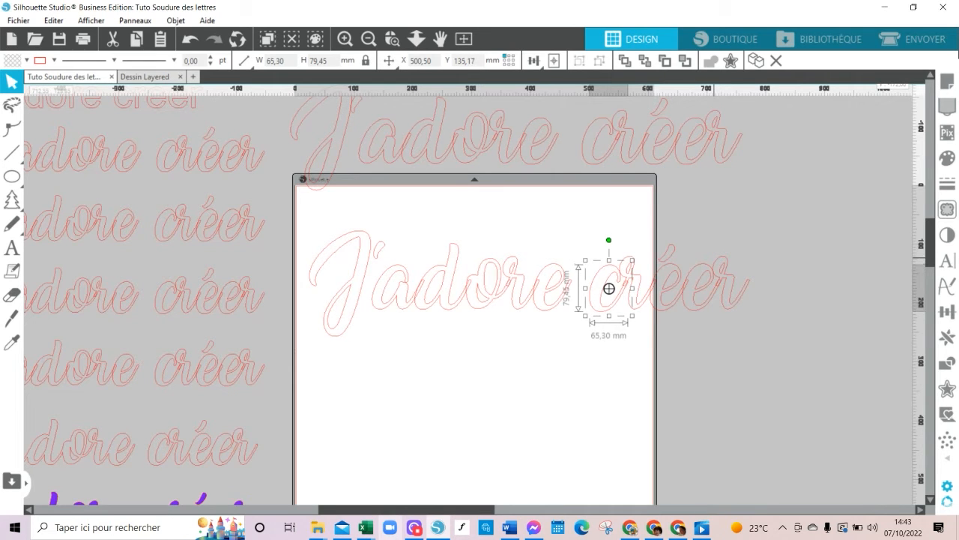
drag(608, 288, 608, 287)
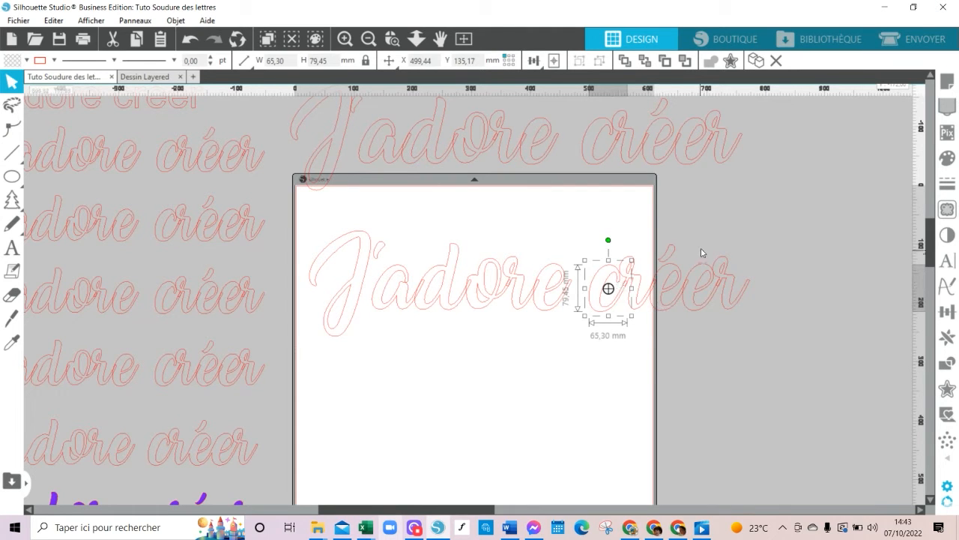
- Nudge the first four letters of "créer" together down and left to X 498.37 mm, Y 102.68 mm
mouse_move(702, 249)
mouse_down()
mouse_move(702, 321)
mouse_move(599, 326)
mouse_up()
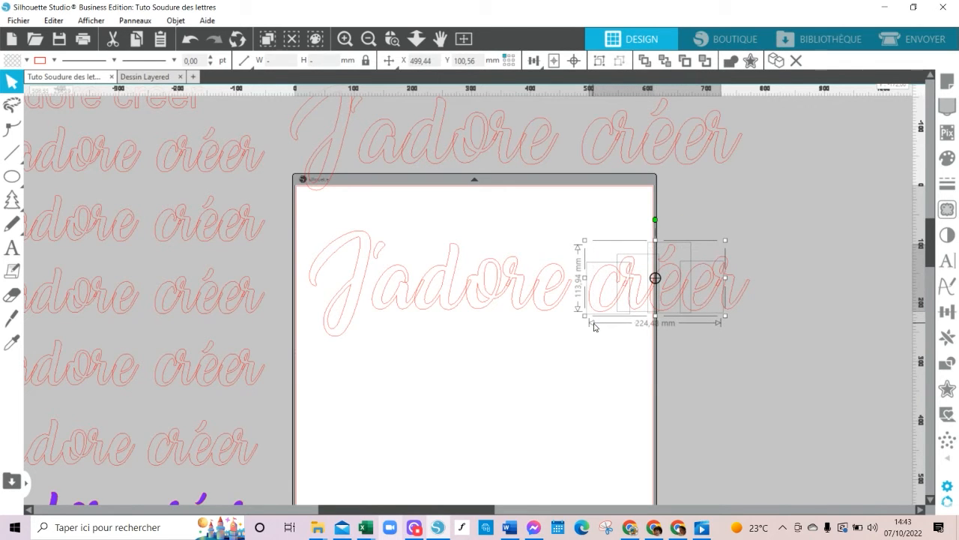
key(Down)
key(Down)
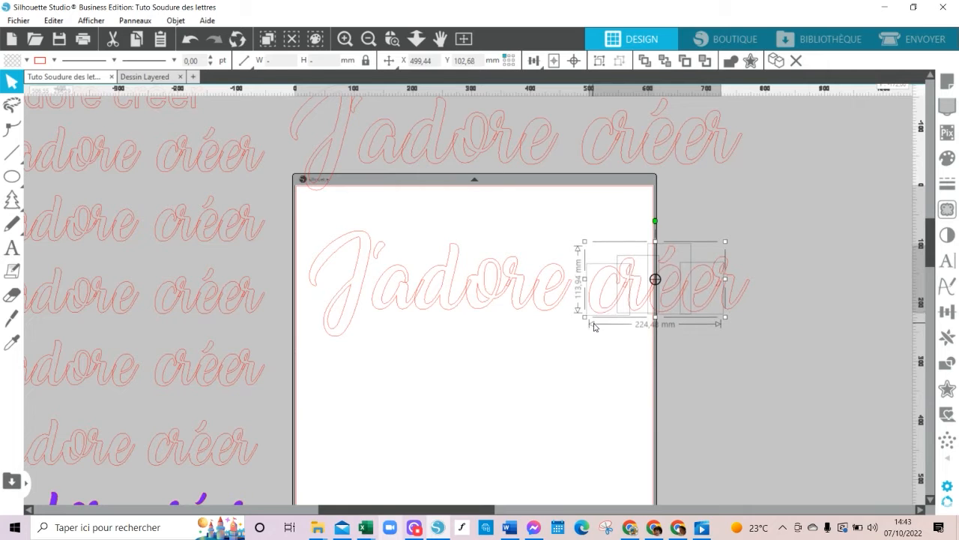
key(Left)
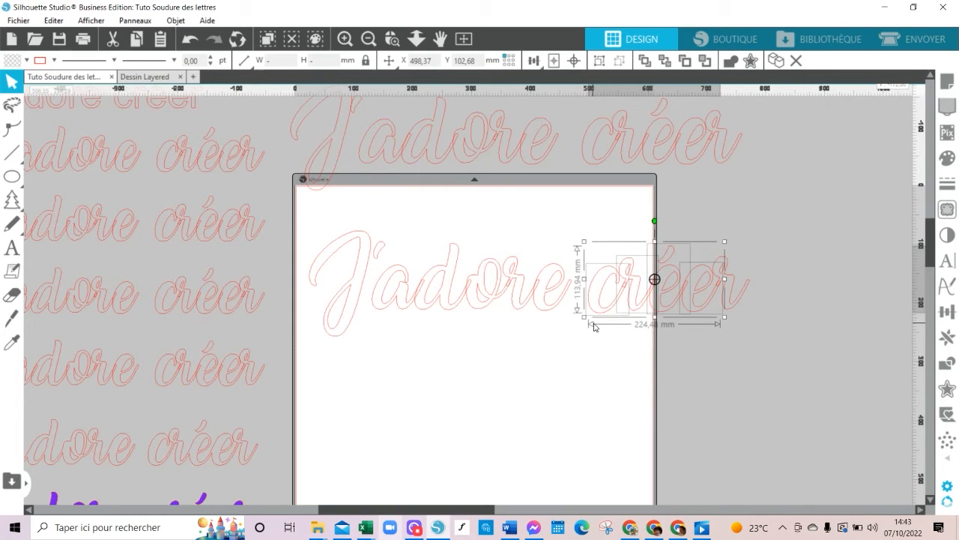
click(706, 395)
- Place a horizontal guide at Y 210 mm under the lettering and nudge the whole word "créer" up to Y 100.56 mm
click(747, 293)
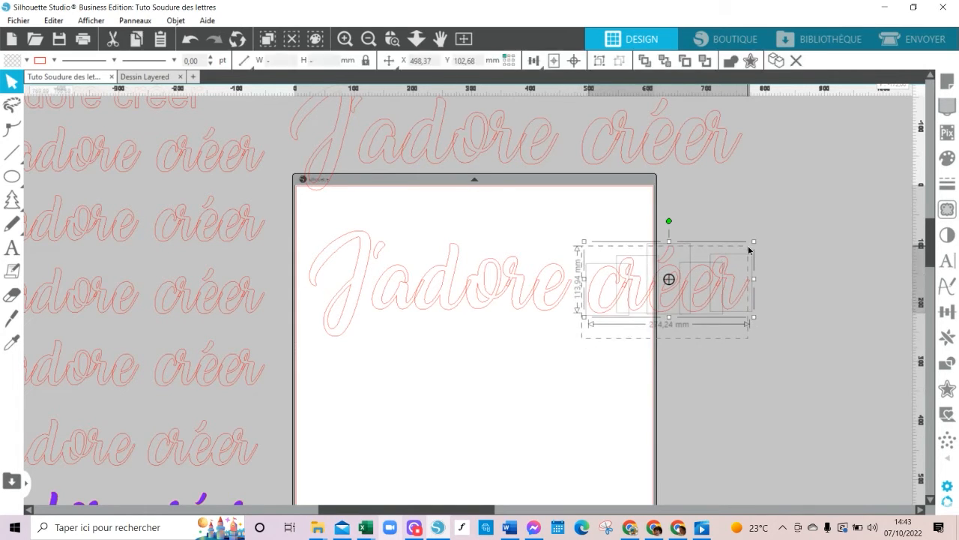
drag(661, 90, 660, 311)
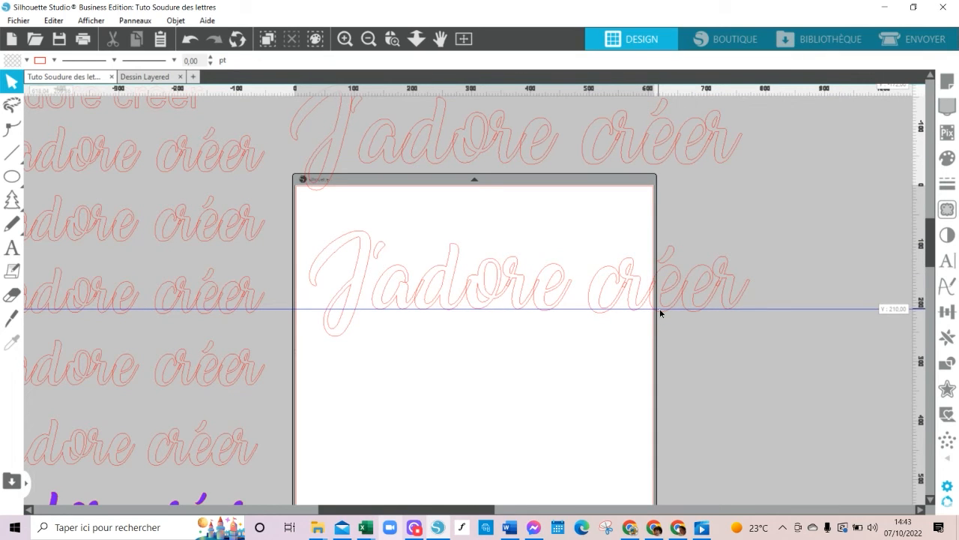
drag(593, 223, 764, 320)
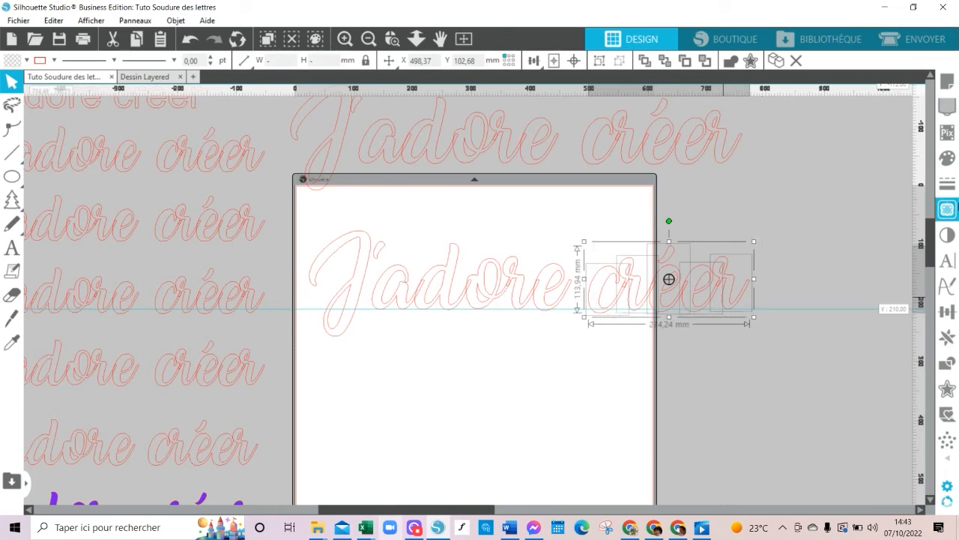
key(Up)
key(Up)
key(Up)
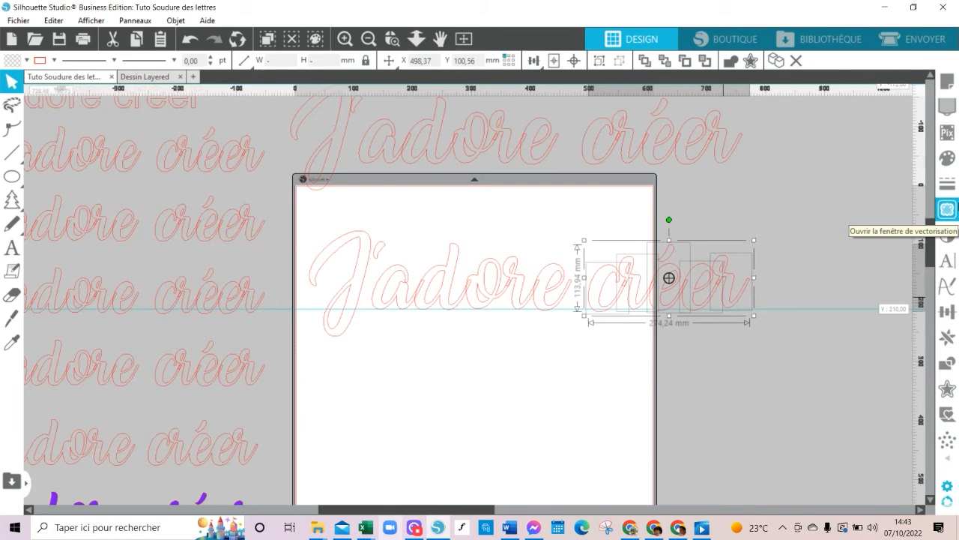
click(803, 315)
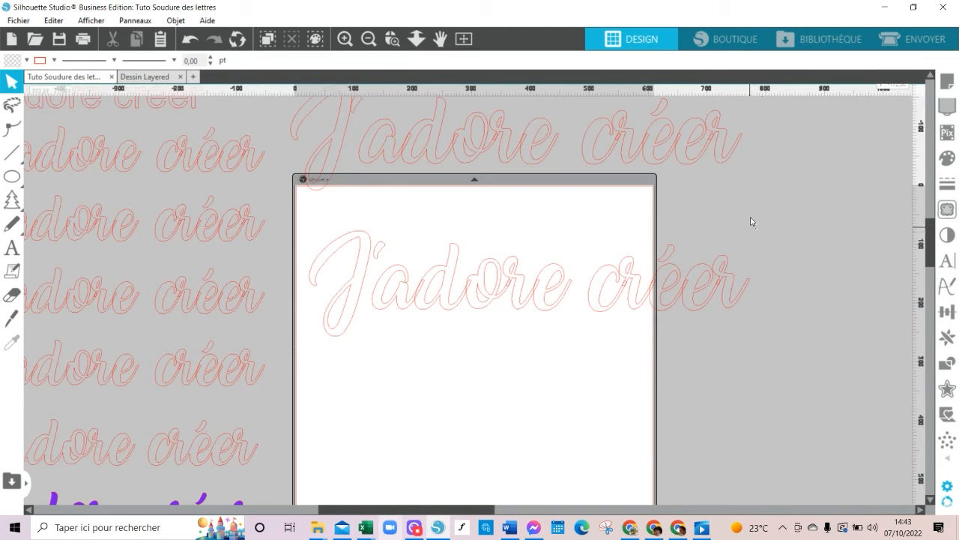
- Duplicate all the letters of "J'adore créer" below, and group the upper set at X 19.74 mm, Y 15.56 mm
drag(752, 221, 300, 360)
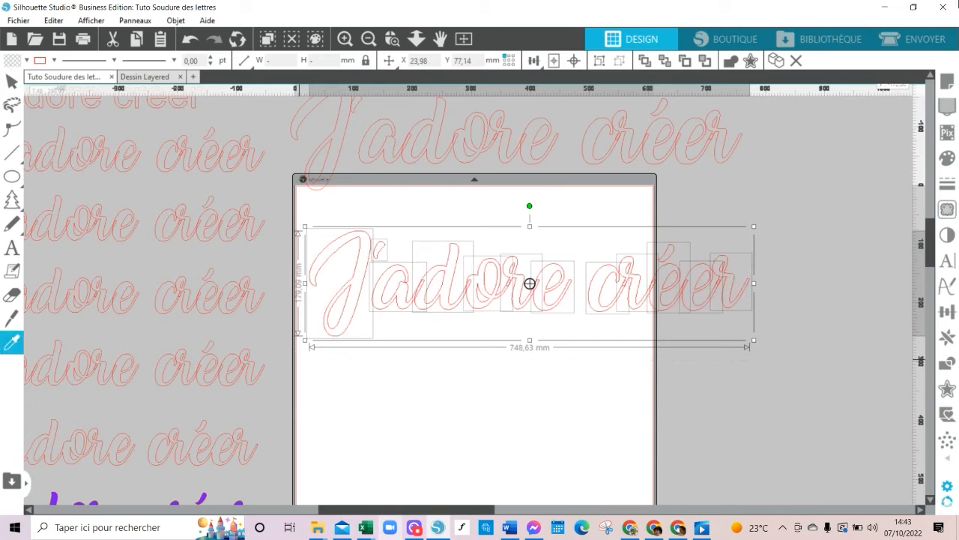
key(ctrl+d)
drag(314, 220, 731, 257)
right_click(731, 257)
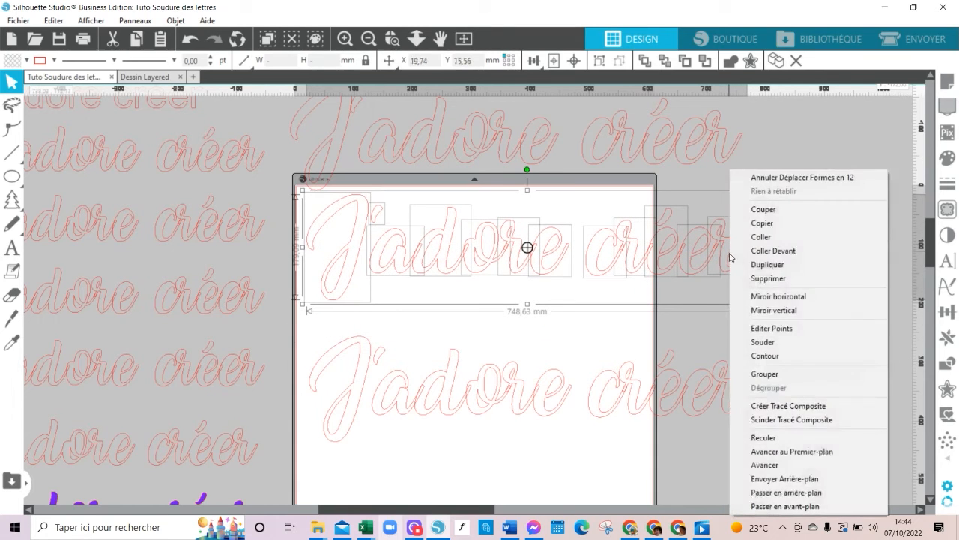
click(768, 374)
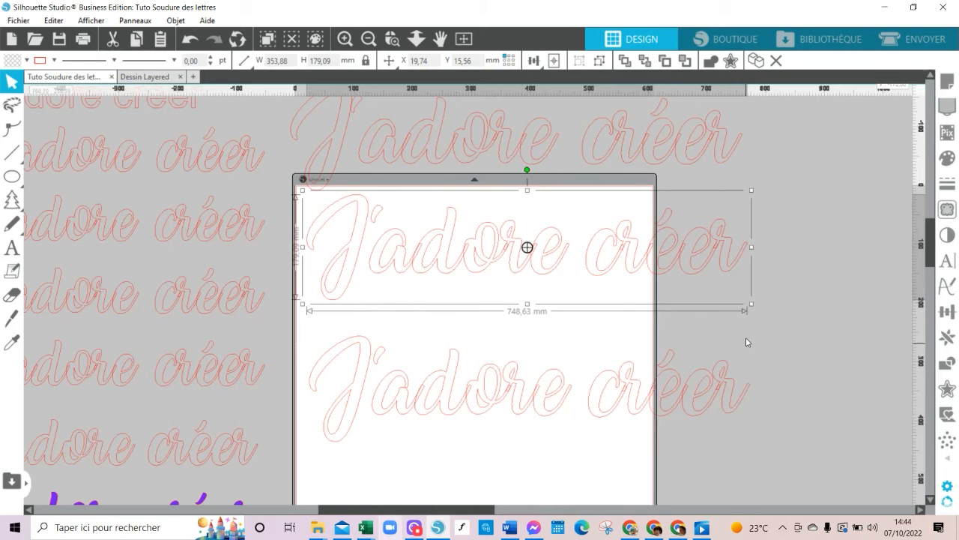
- Weld all the letters of the lower "J'adore créer" together
drag(744, 339, 323, 459)
right_click(793, 372)
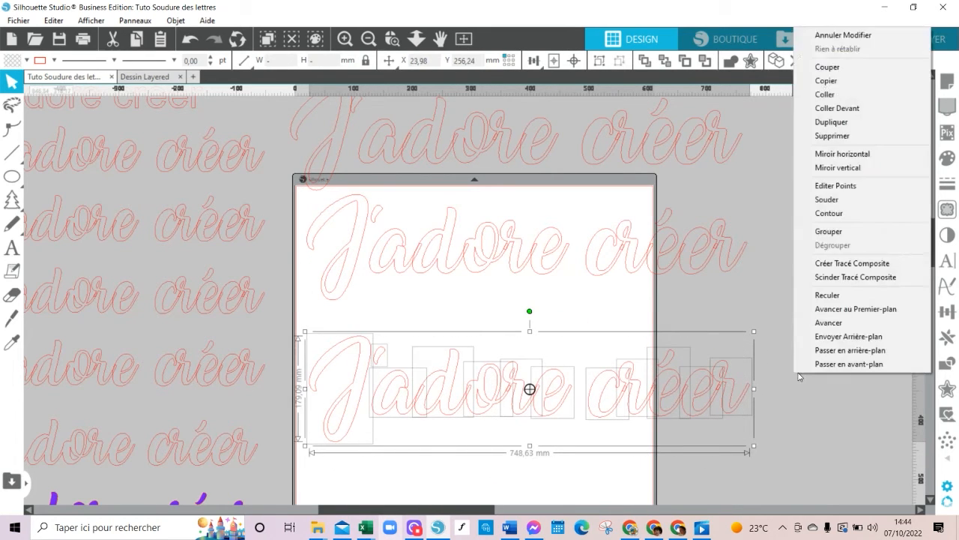
click(838, 203)
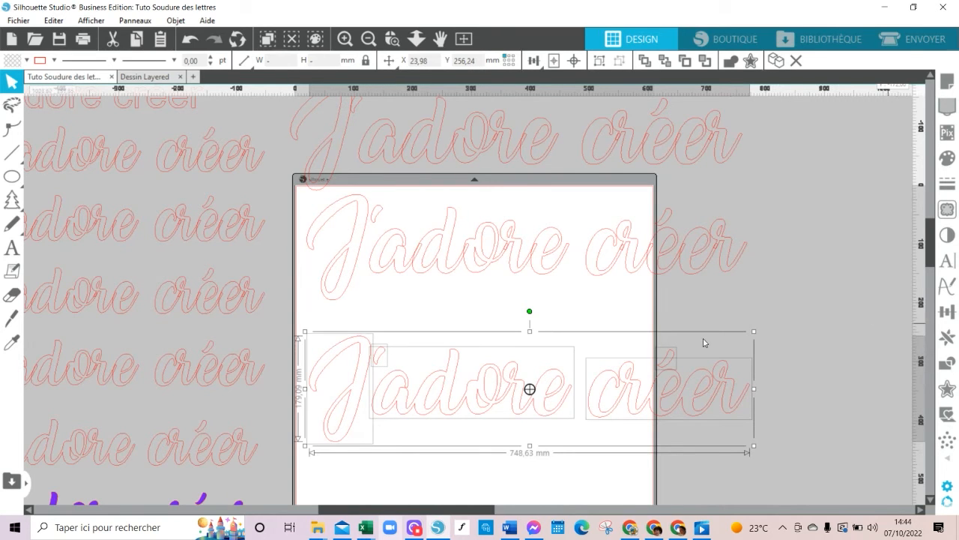
- Open point editing for the welded lettering and simplify its nodes
right_click(783, 398)
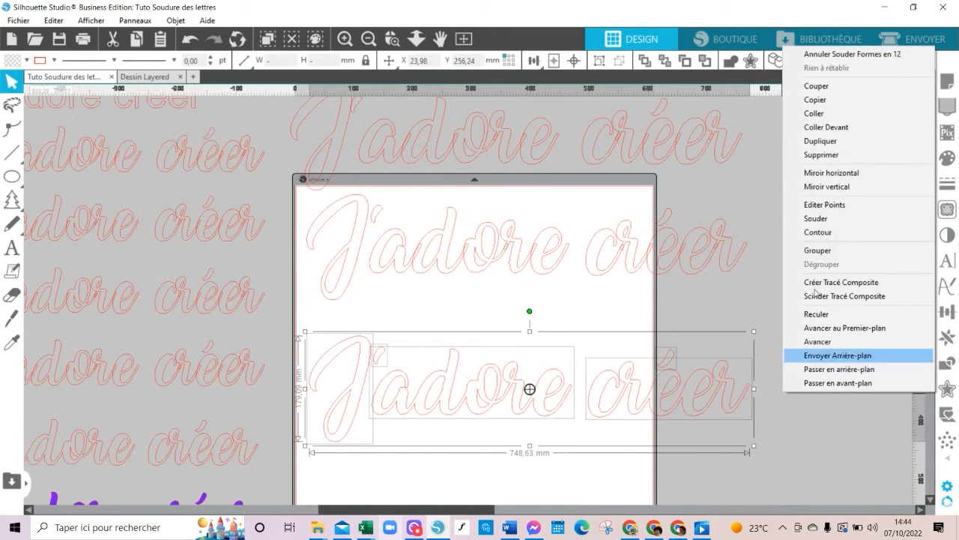
click(838, 208)
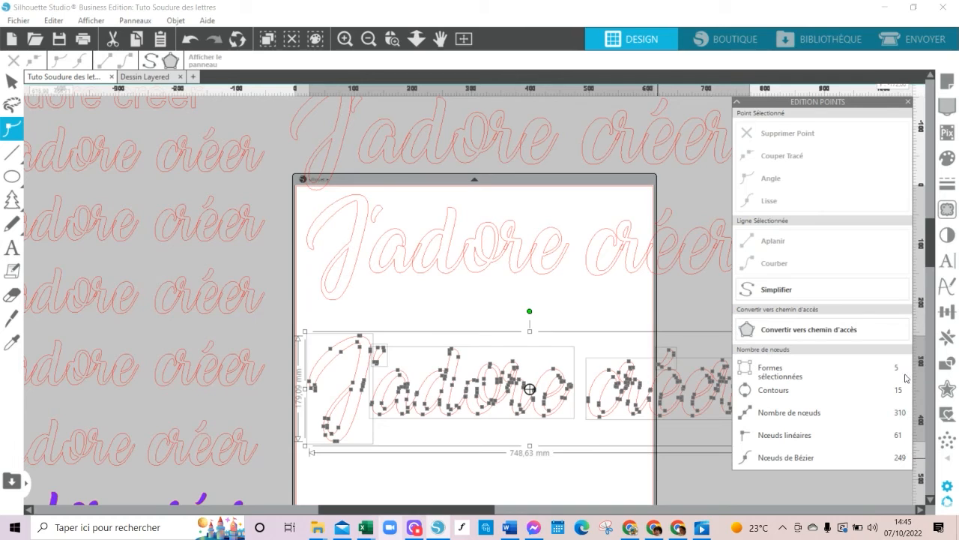
click(764, 293)
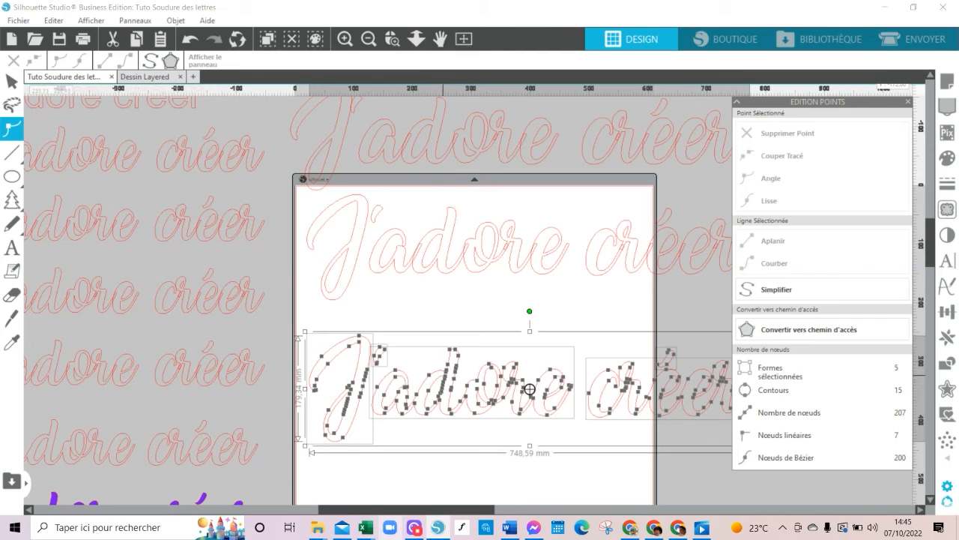
click(909, 102)
- Group the welded lettering and scale it proportionally to about 565 mm wide so it fits the mat
right_click(781, 364)
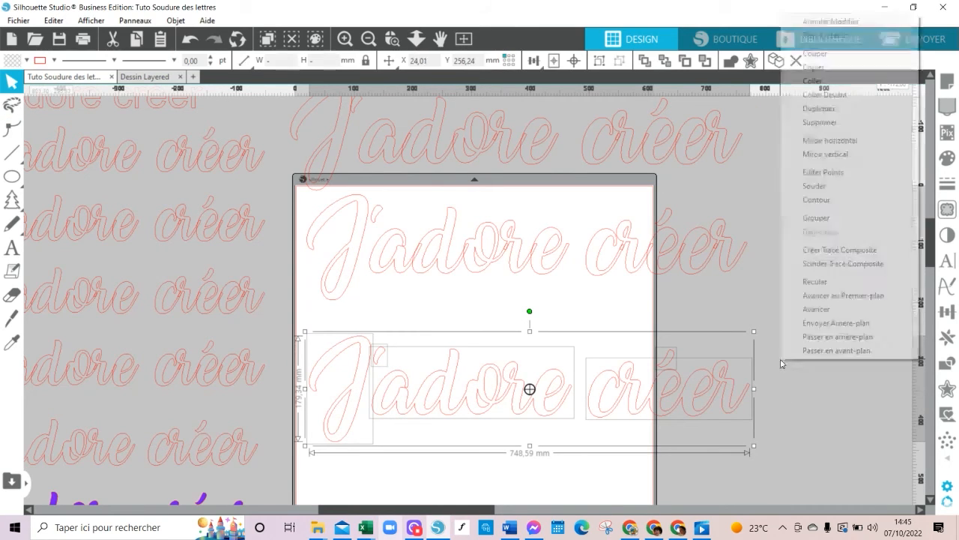
click(844, 218)
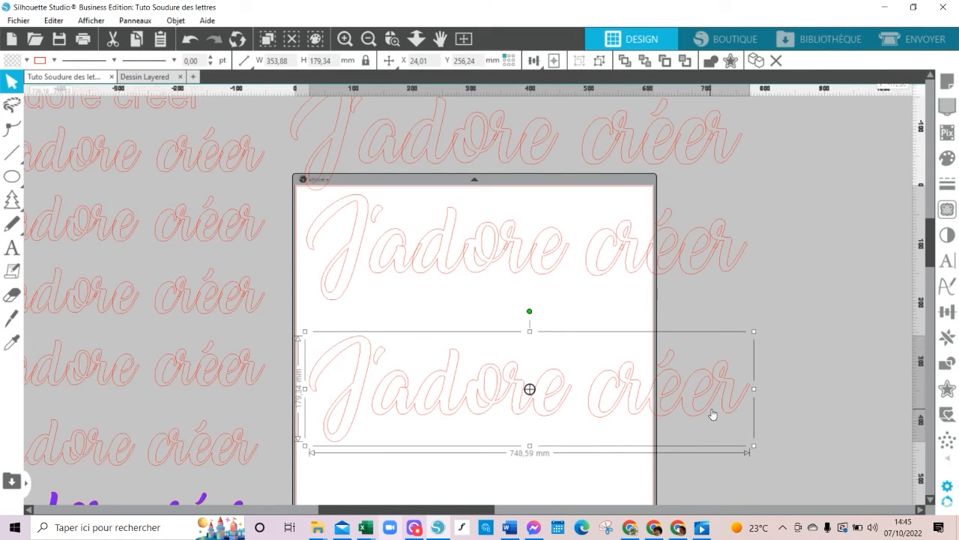
drag(754, 389, 660, 371)
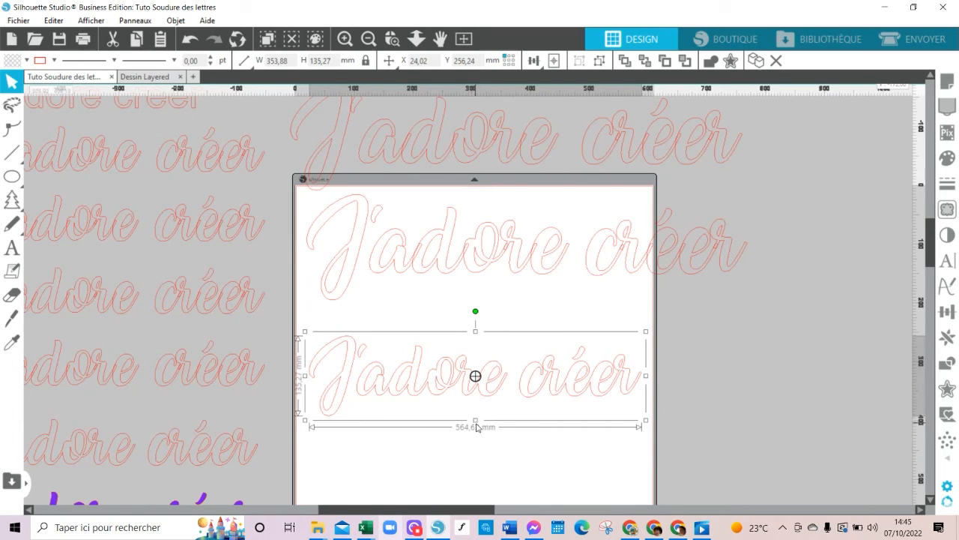
scroll(480, 428, up, 2)
scroll(482, 421, up, 1)
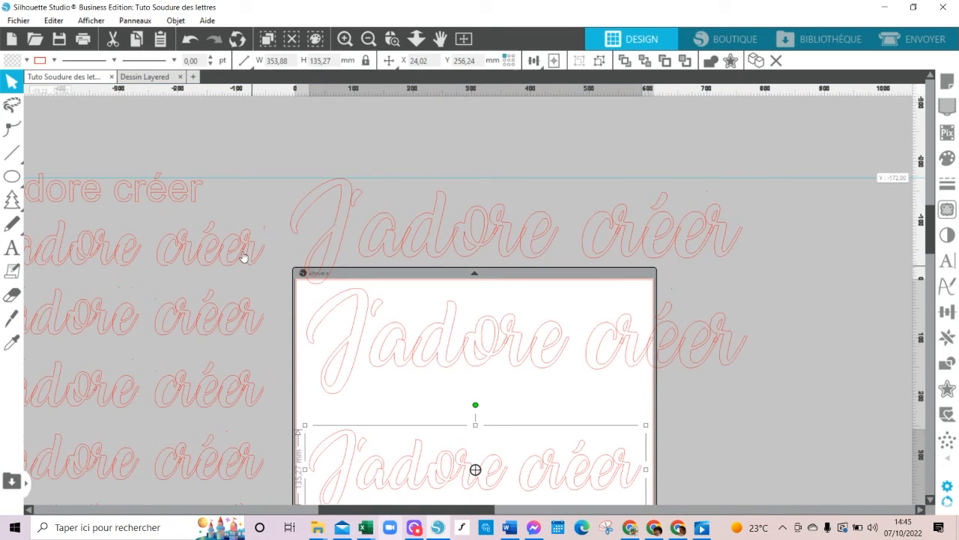
click(189, 208)
click(201, 256)
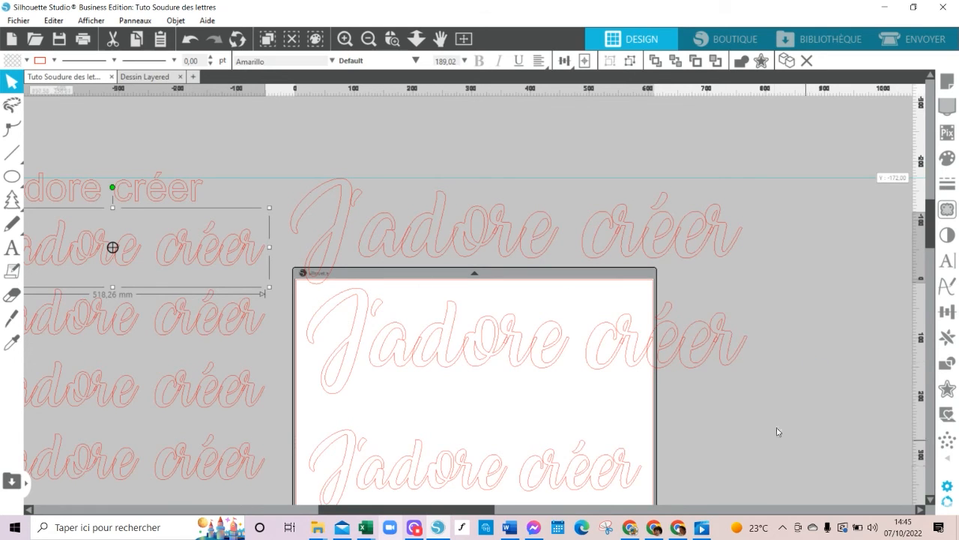
scroll(777, 432, down, 1)
- Fill the welded "J'adore créer" group on the mat with purple
click(606, 455)
scroll(570, 406, down, 1)
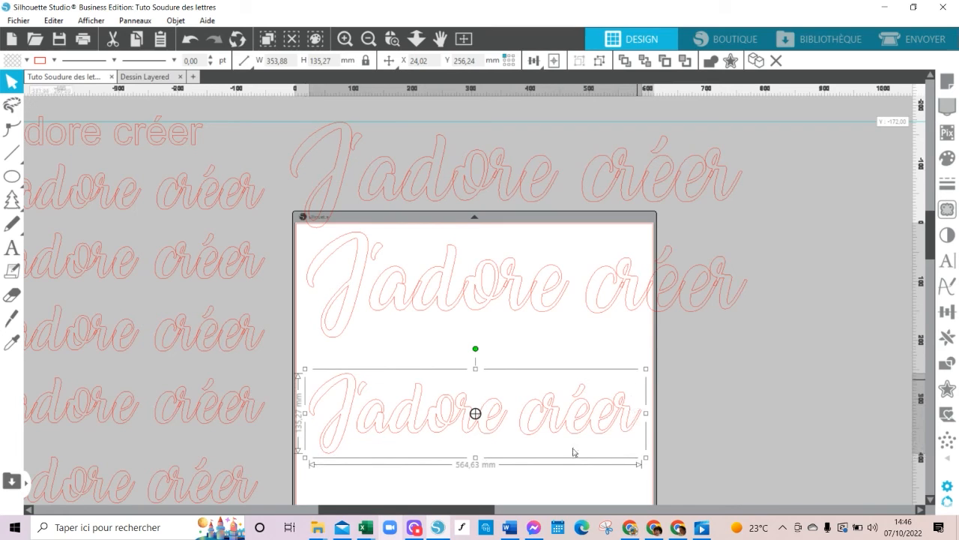
click(26, 60)
click(112, 131)
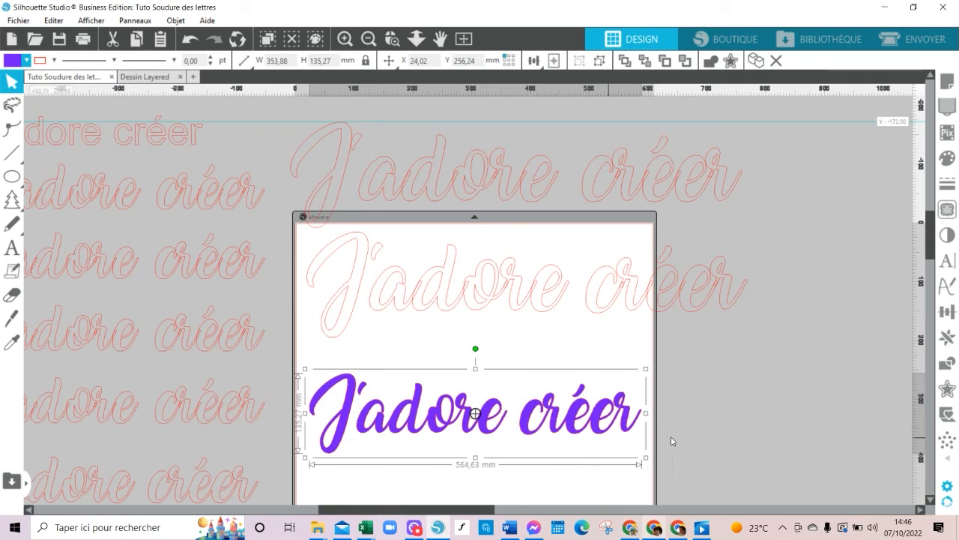
click(787, 384)
- Move the two unfilled large "J'adore créer" versions together above the mat, outside the cutting area
scroll(794, 375, down, 2)
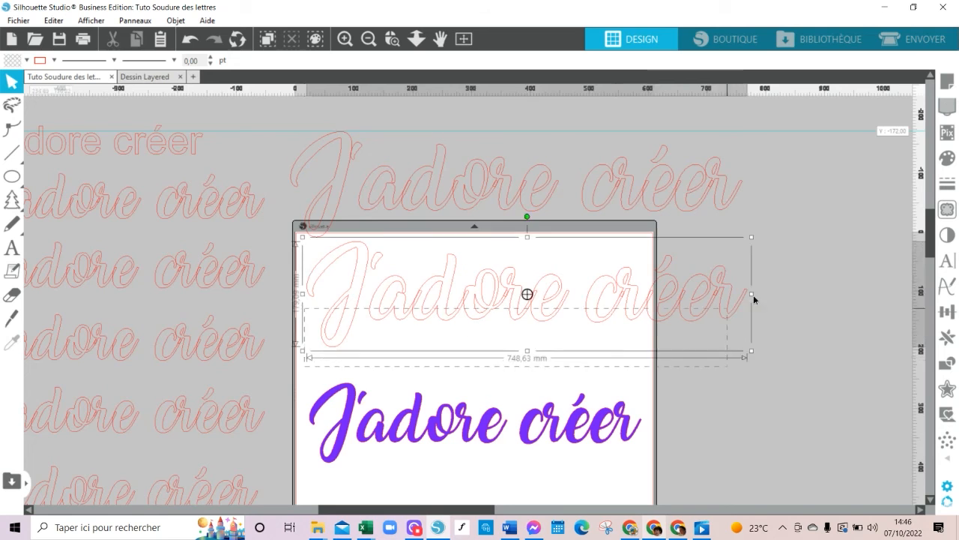
drag(753, 294, 754, 130)
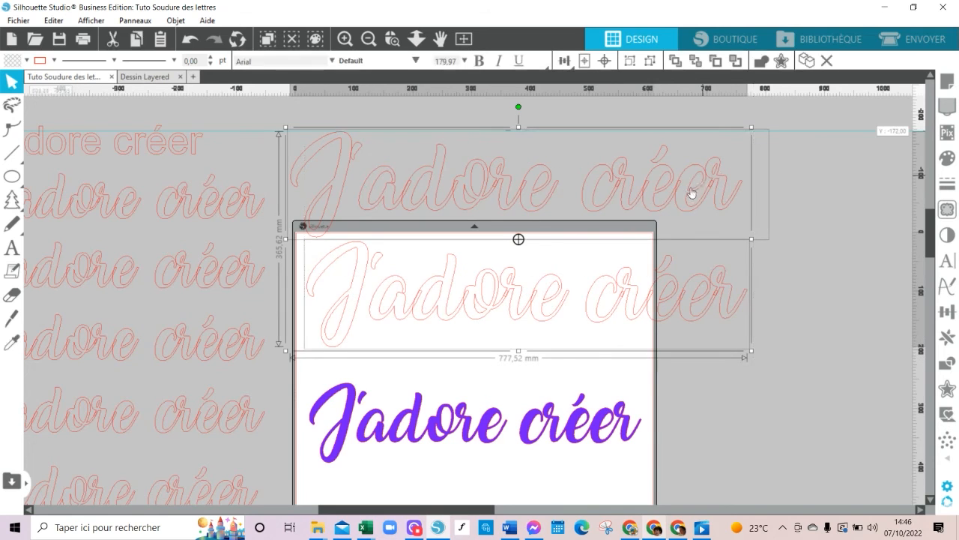
drag(683, 195, 642, 145)
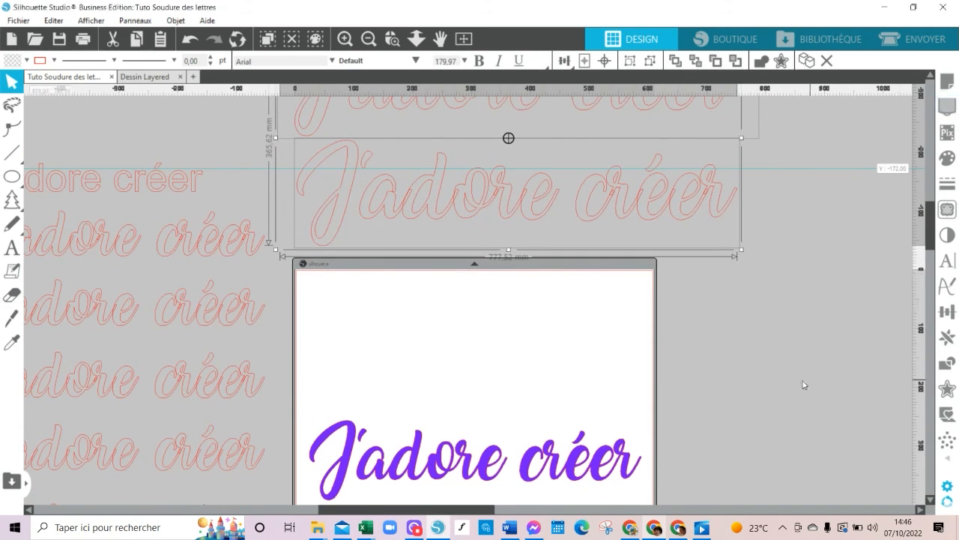
- Move the purple "J'adore créer" up to the upper part of the mat
scroll(724, 363, down, 1)
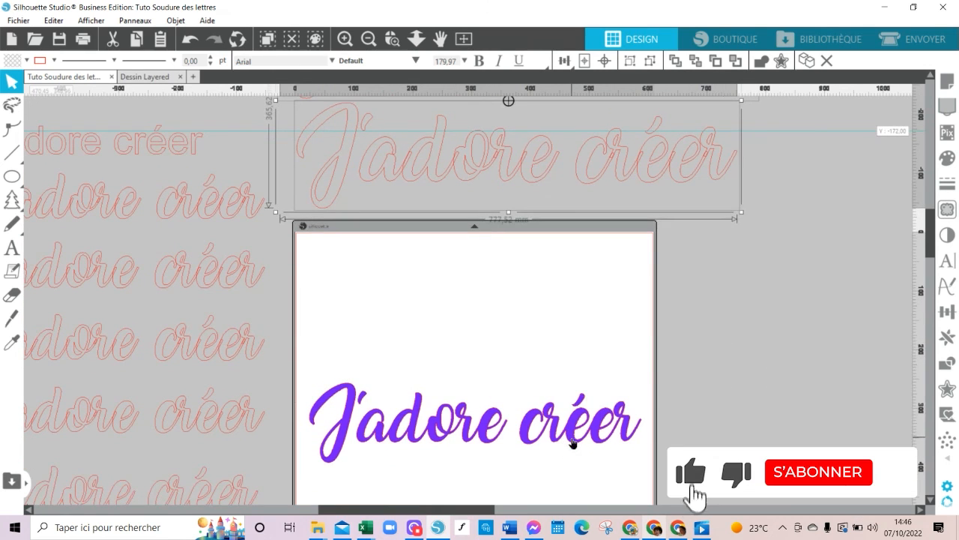
drag(557, 450, 573, 306)
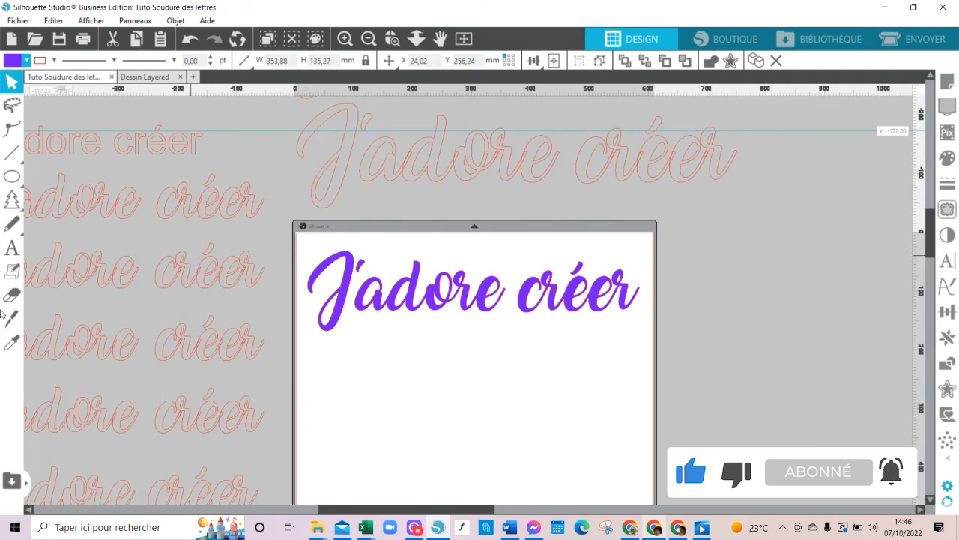
click(796, 491)
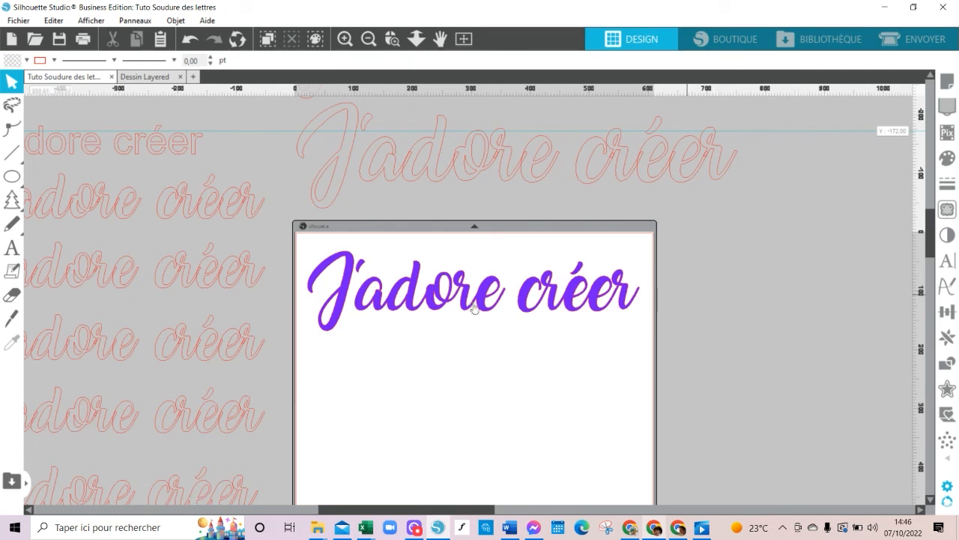